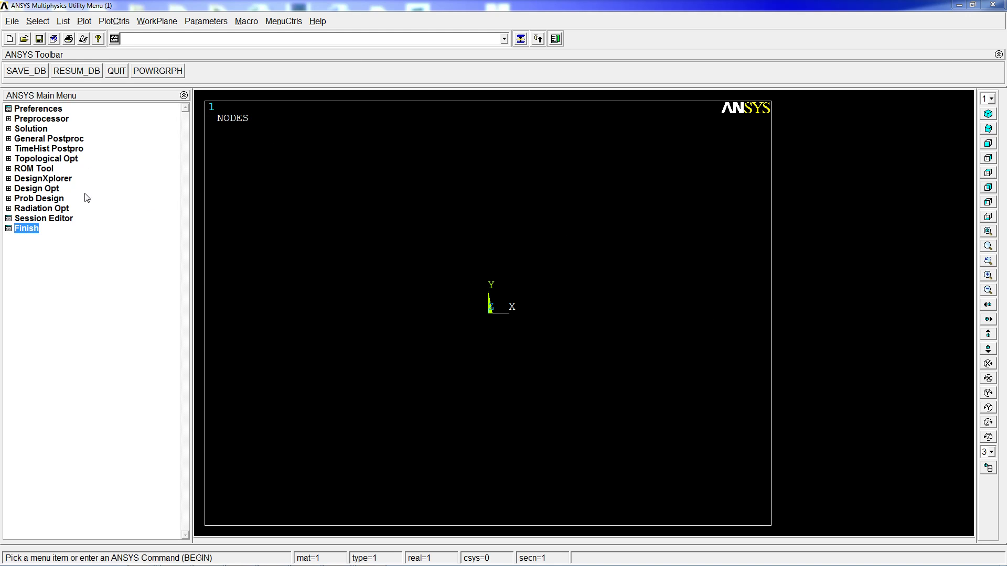
# Create a rectangle by dimensions spanning X 0 to 1 and Y 0 to 0.5, viewed in 3D
pyautogui.click(51, 119)
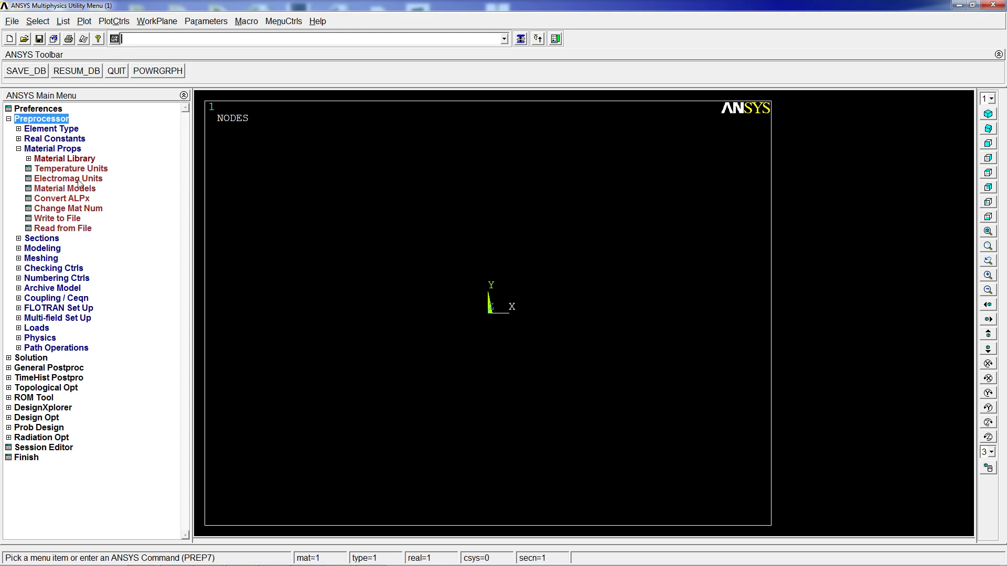
pyautogui.click(60, 150)
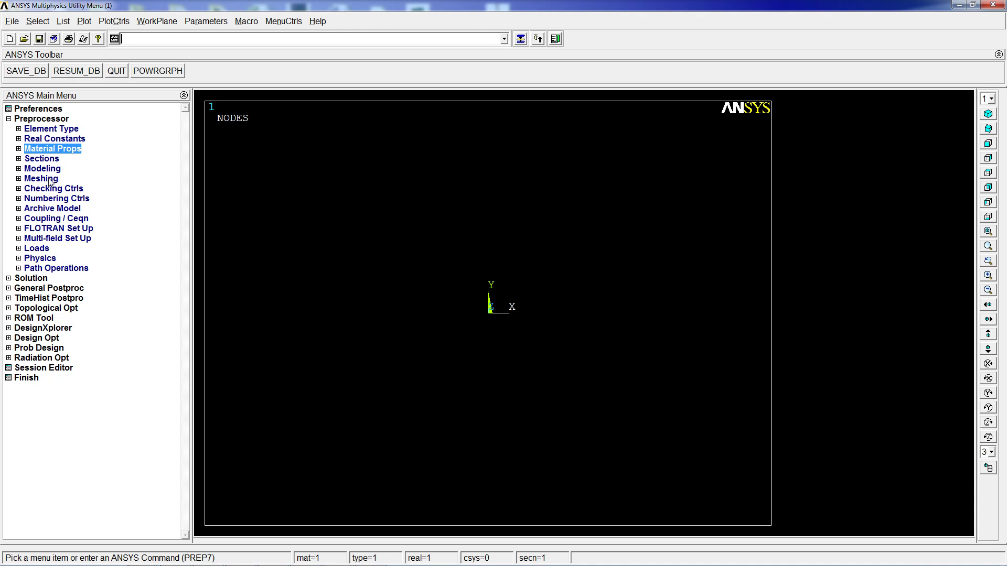
pyautogui.click(53, 170)
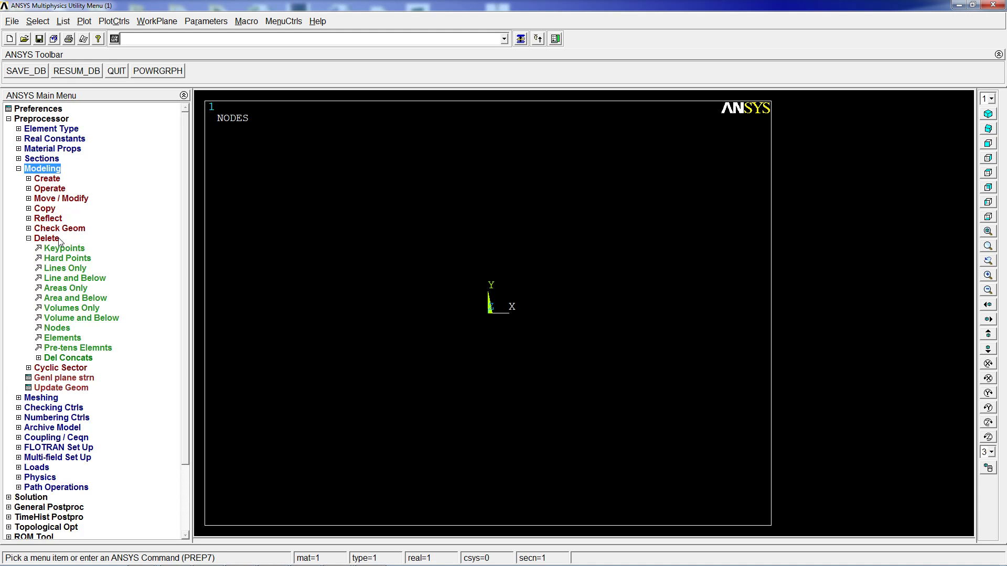
pyautogui.click(54, 179)
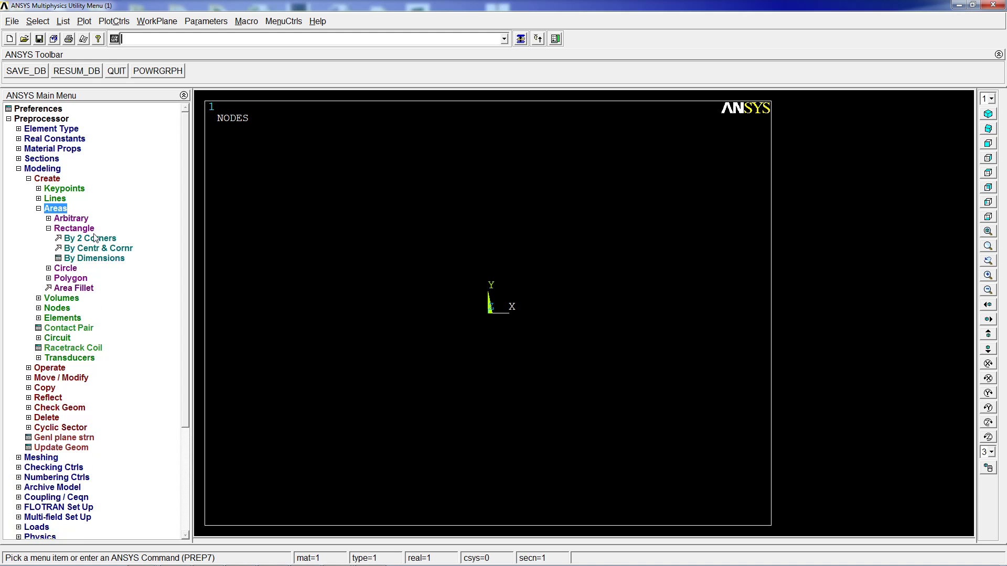
pyautogui.click(79, 259)
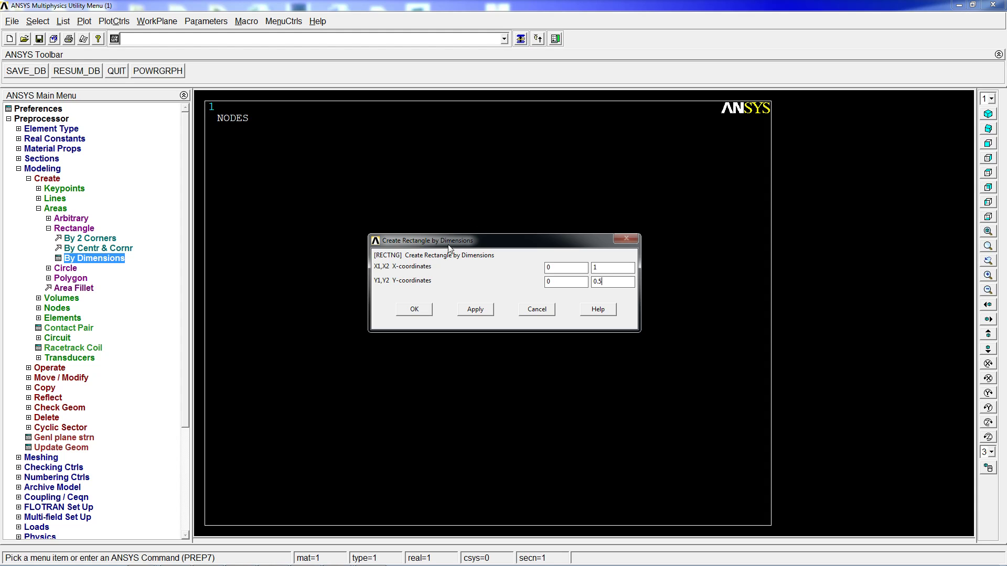
pyautogui.click(415, 310)
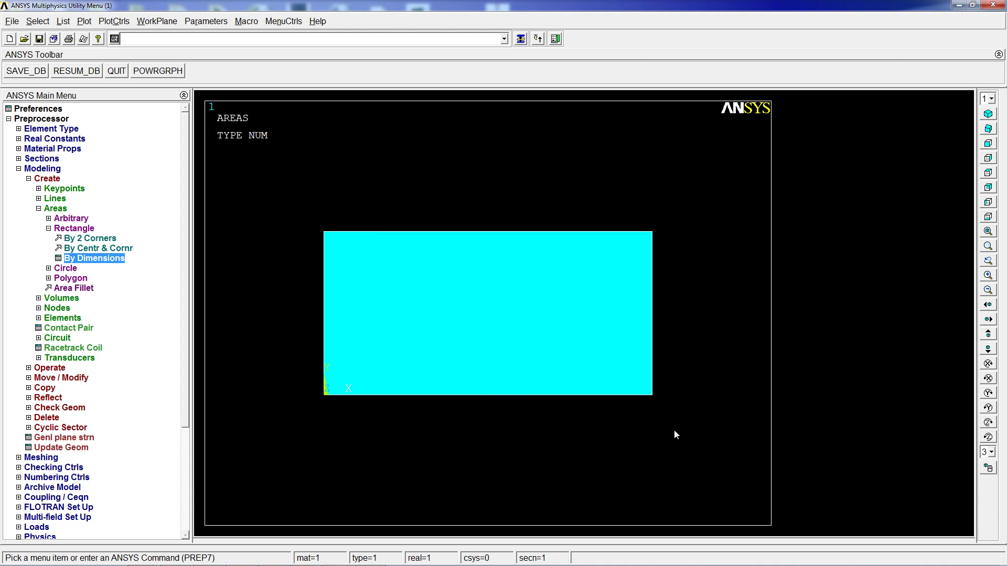
pyautogui.keyDown('ctrl'); pyautogui.moveTo(638, 425); pyautogui.dragTo(511, 363, button='right'); pyautogui.keyUp('ctrl')
# Copy the rectangle area with a DZ offset of 0.2
pyautogui.click(44, 388)
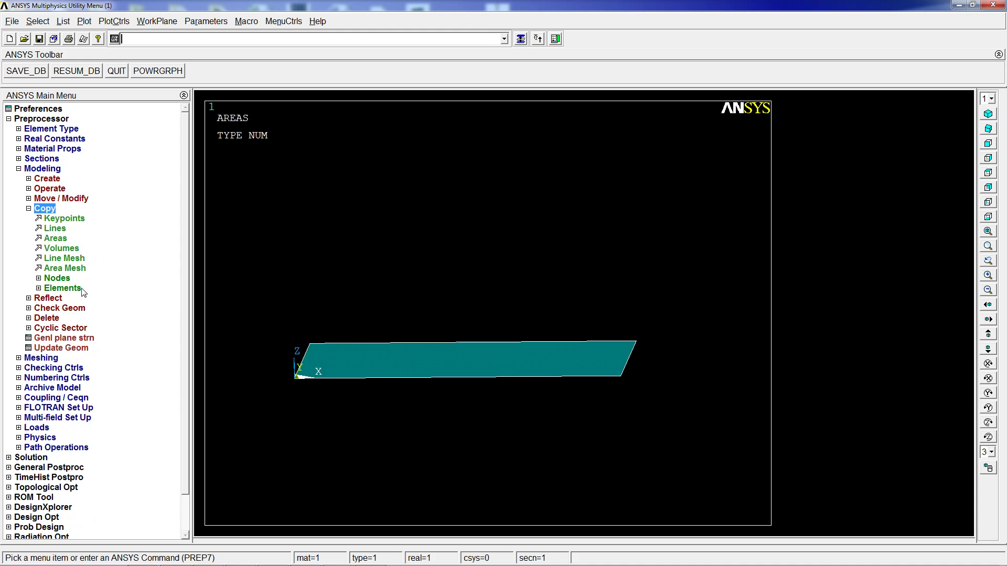
pyautogui.click(55, 239)
pyautogui.click(493, 372)
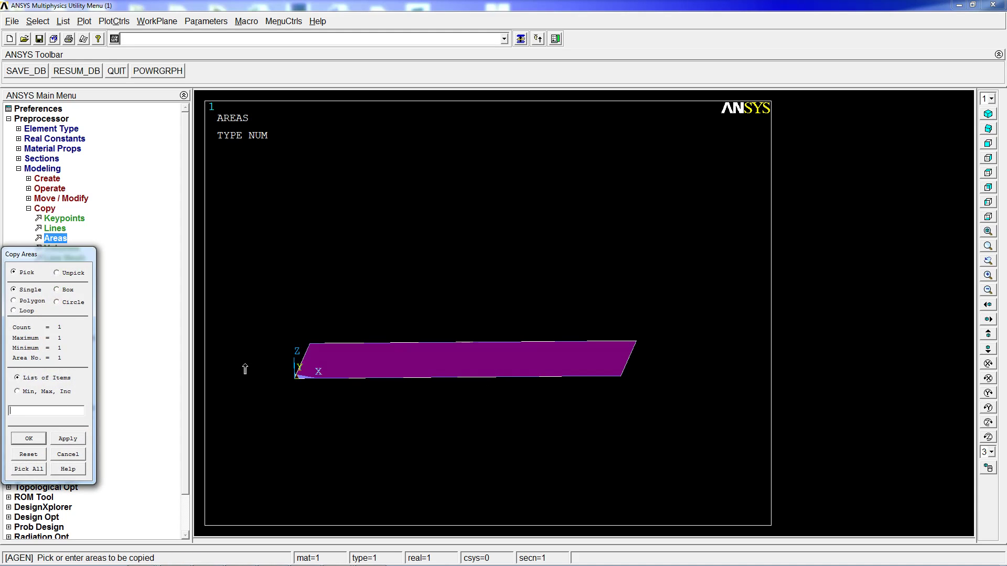
pyautogui.click(29, 438)
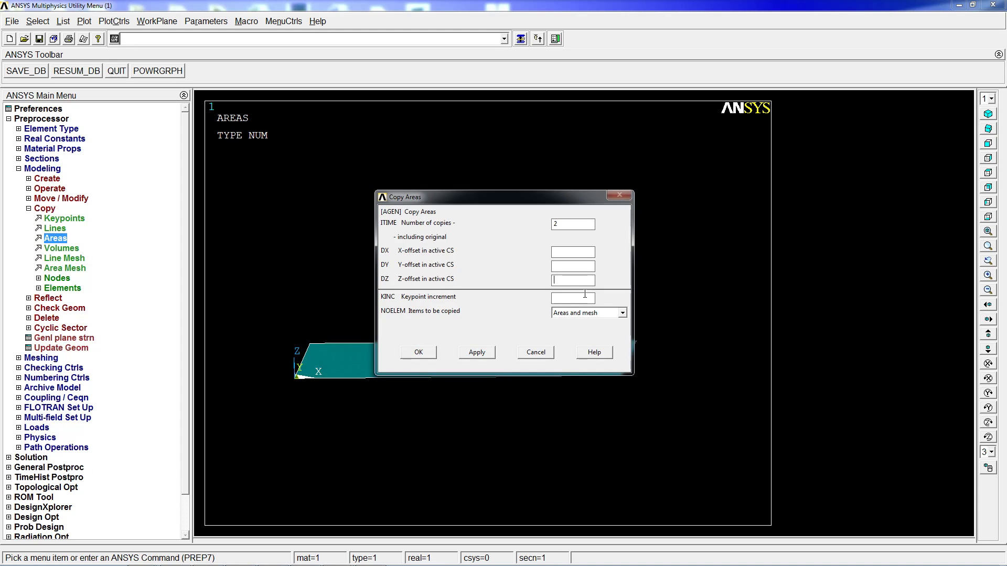
pyautogui.write('0.2')
pyautogui.click(418, 353)
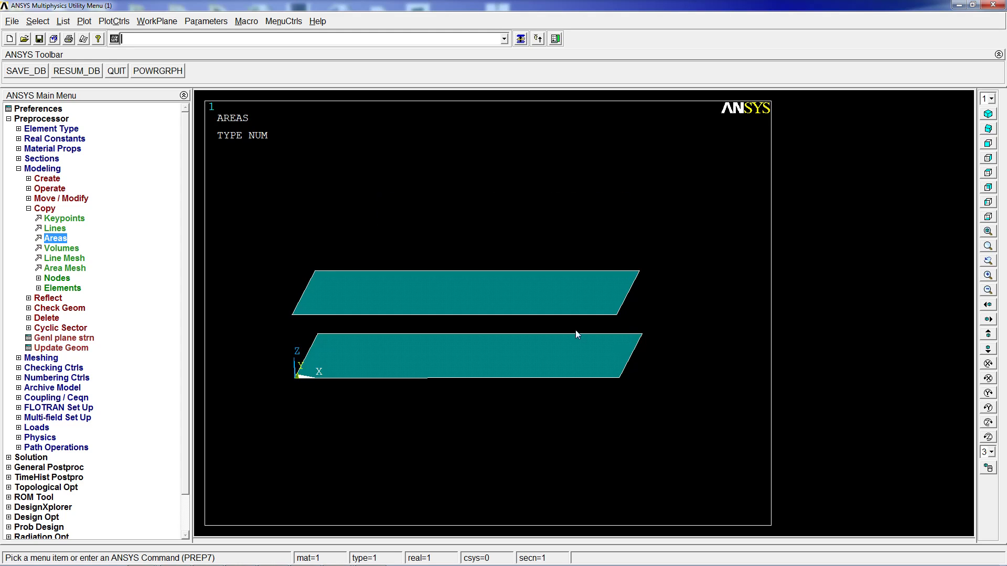
# Draw four vertical leg lines joining the matching corners of the two areas
pyautogui.write('l,p')
pyautogui.press('Return')
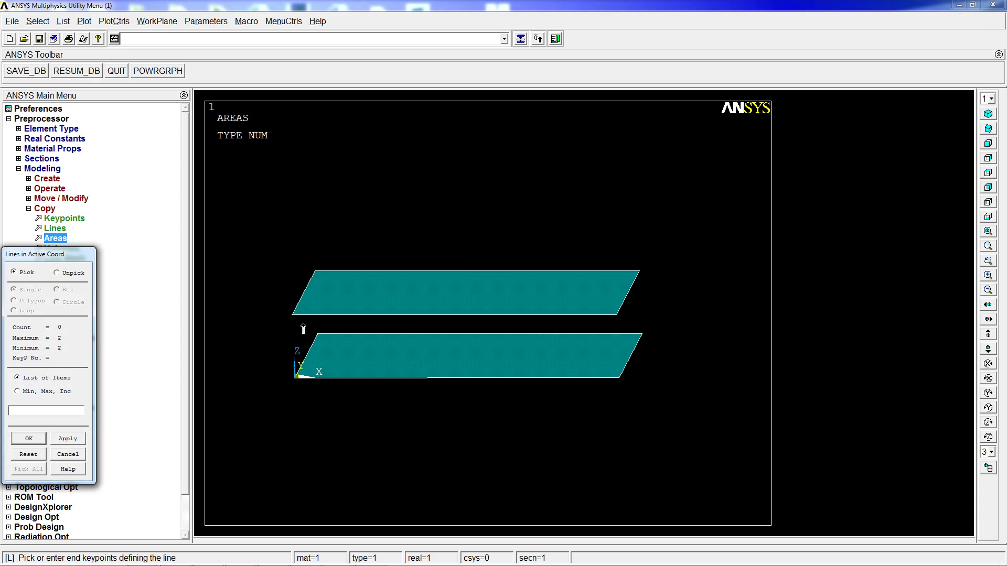
pyautogui.click(292, 314)
pyautogui.click(297, 374)
pyautogui.click(324, 271)
pyautogui.click(321, 334)
pyautogui.click(684, 280)
pyautogui.click(680, 326)
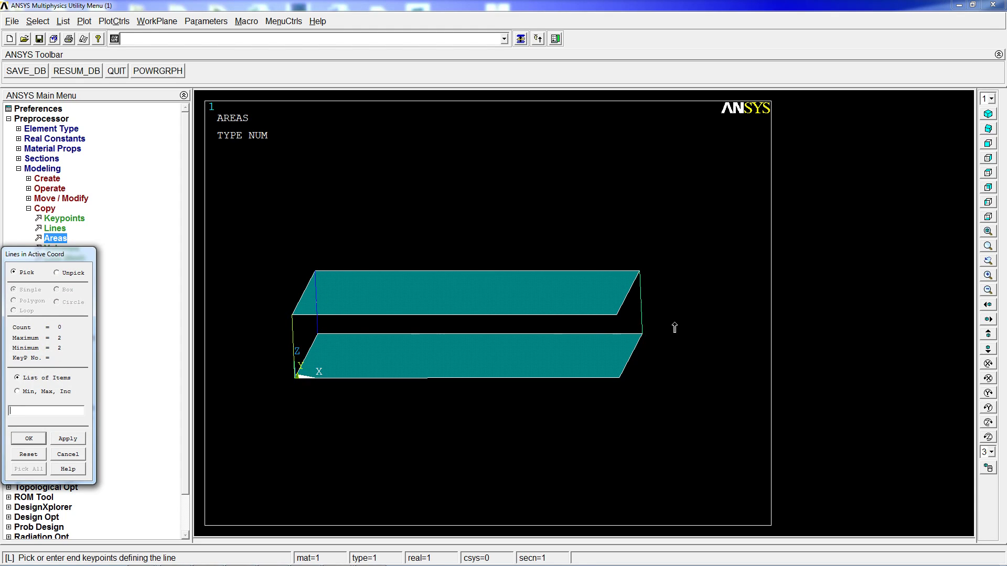
pyautogui.click(617, 316)
pyautogui.click(29, 439)
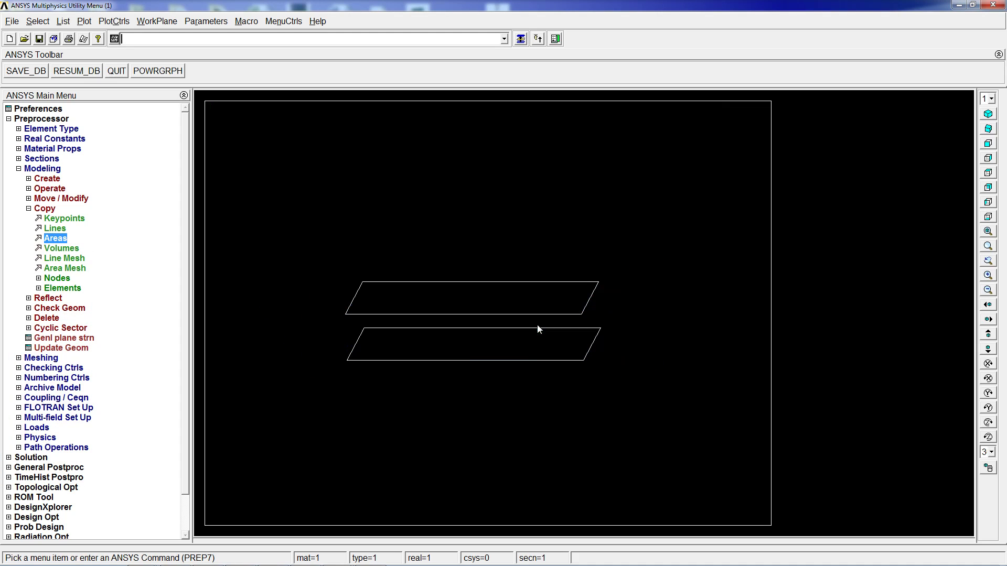
# Delete the lower area with its lines and points, then the top area only
pyautogui.click(53, 318)
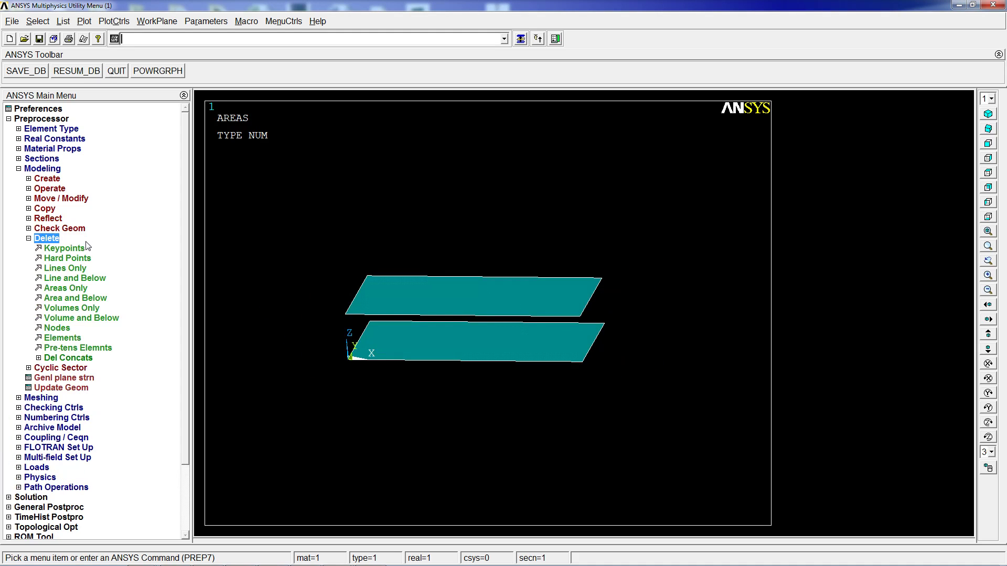
pyautogui.click(79, 298)
pyautogui.click(514, 360)
pyautogui.press('Return')
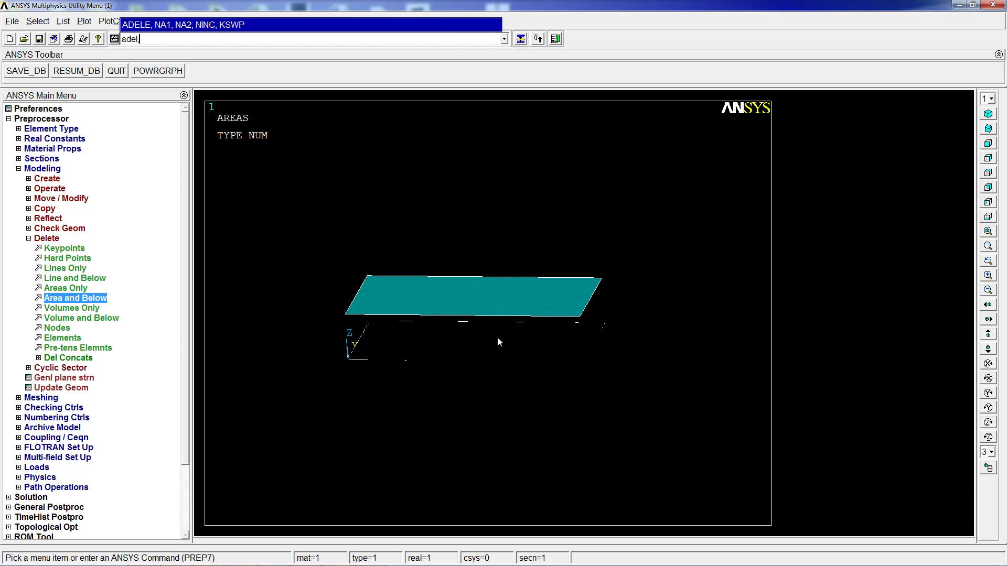
pyautogui.click(480, 269)
pyautogui.press('Return')
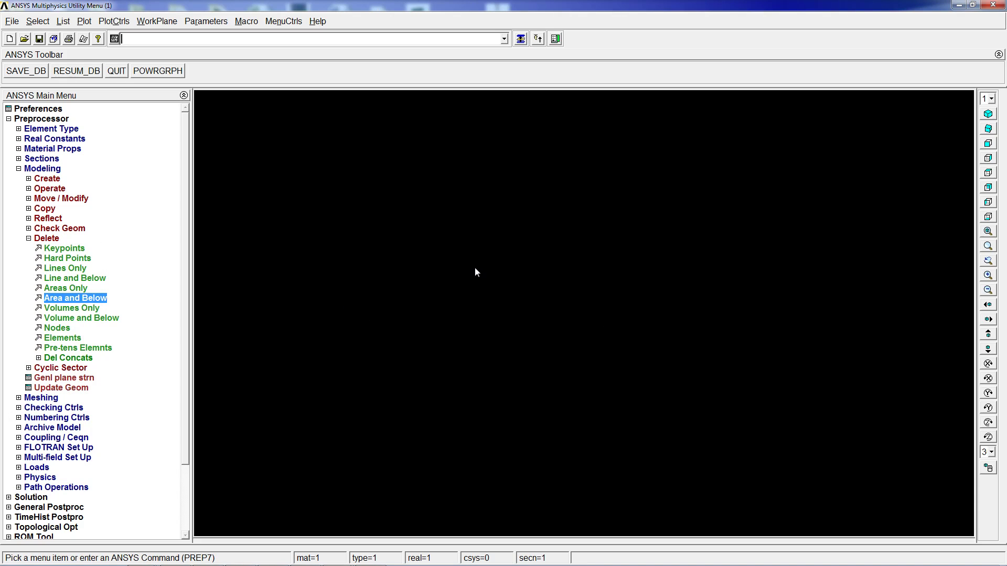
pyautogui.keyDown('ctrl'); pyautogui.moveTo(474, 333); pyautogui.dragTo(522, 381, button='right'); pyautogui.keyUp('ctrl')
pyautogui.keyDown('ctrl'); pyautogui.moveTo(518, 380); pyautogui.dragTo(496, 363, button='middle'); pyautogui.keyUp('ctrl')
pyautogui.keyDown('ctrl'); pyautogui.moveTo(495, 362); pyautogui.dragTo(507, 320, button='right'); pyautogui.keyUp('ctrl')
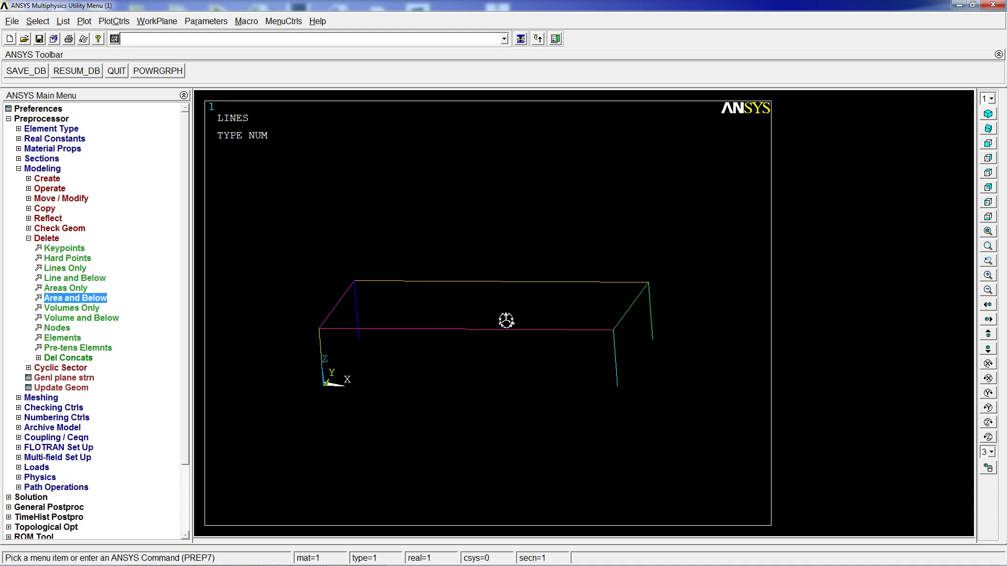
# Add element type 1 as the 2-node BEAM188 beam element
pyautogui.click(43, 169)
pyautogui.click(71, 130)
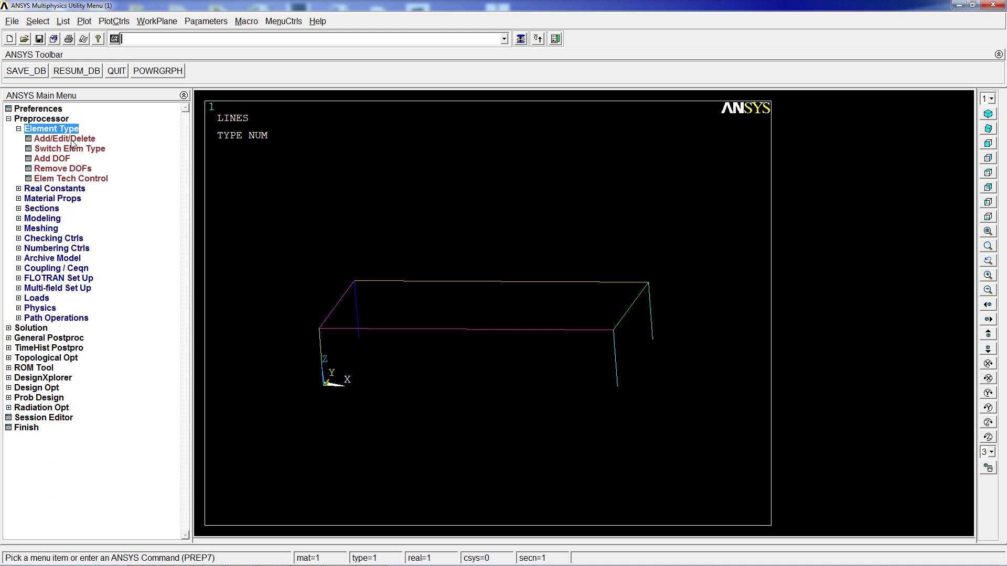
pyautogui.click(73, 139)
pyautogui.click(81, 270)
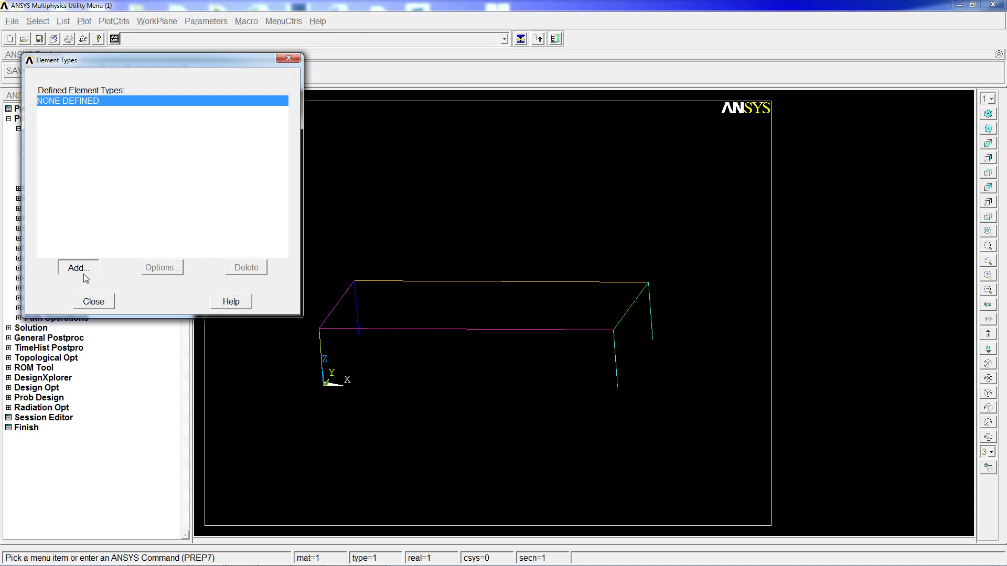
pyautogui.click(532, 261)
pyautogui.click(536, 254)
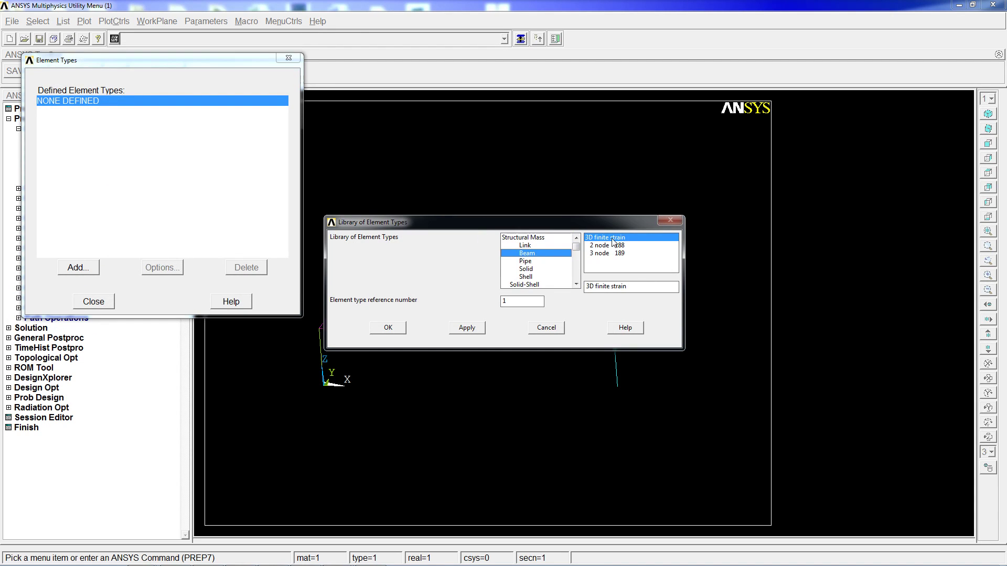
pyautogui.click(612, 245)
pyautogui.click(388, 329)
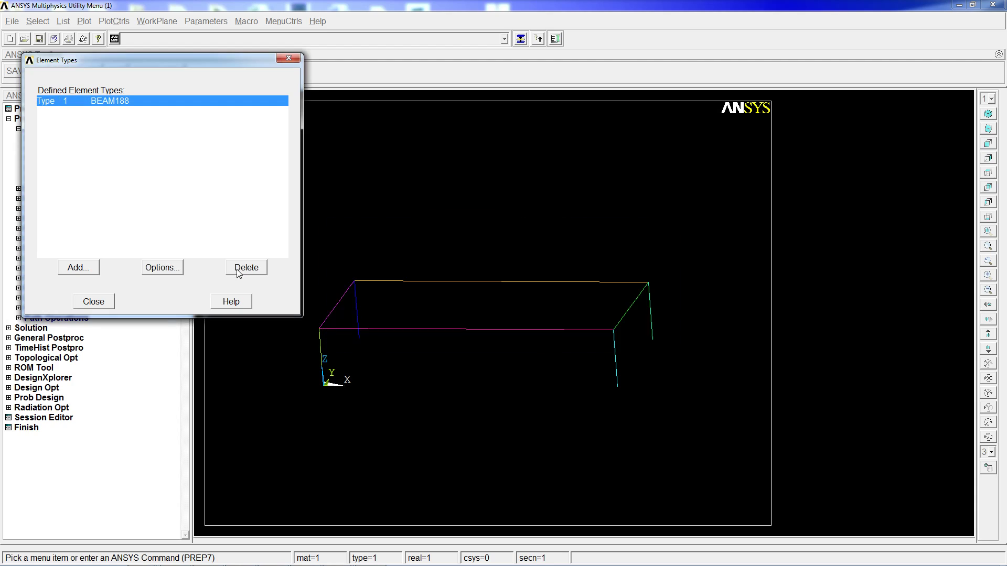
pyautogui.click(100, 302)
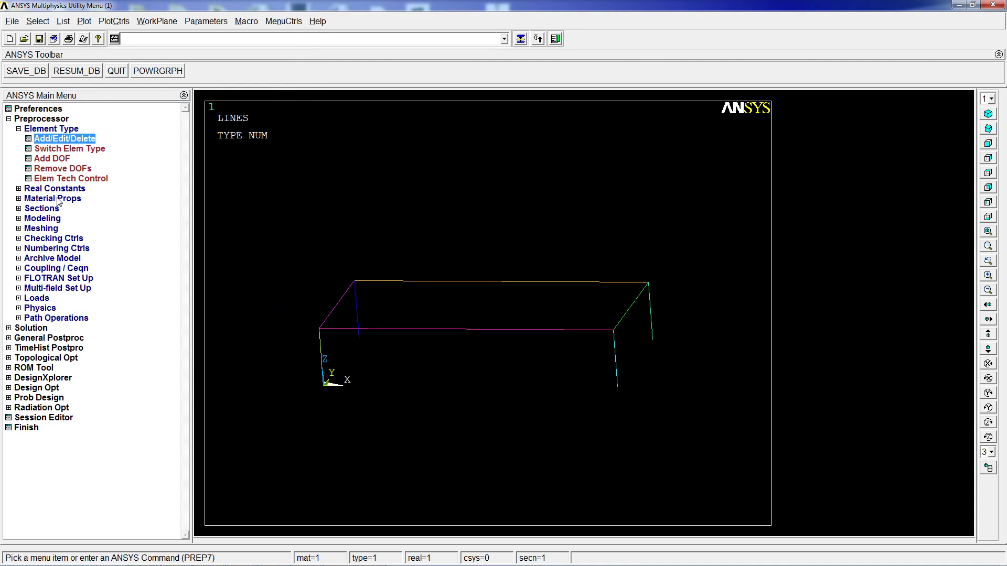
# Give material 1 linear isotropic elasticity with EX 2.1e11 and PRXY 0.3
pyautogui.click(59, 199)
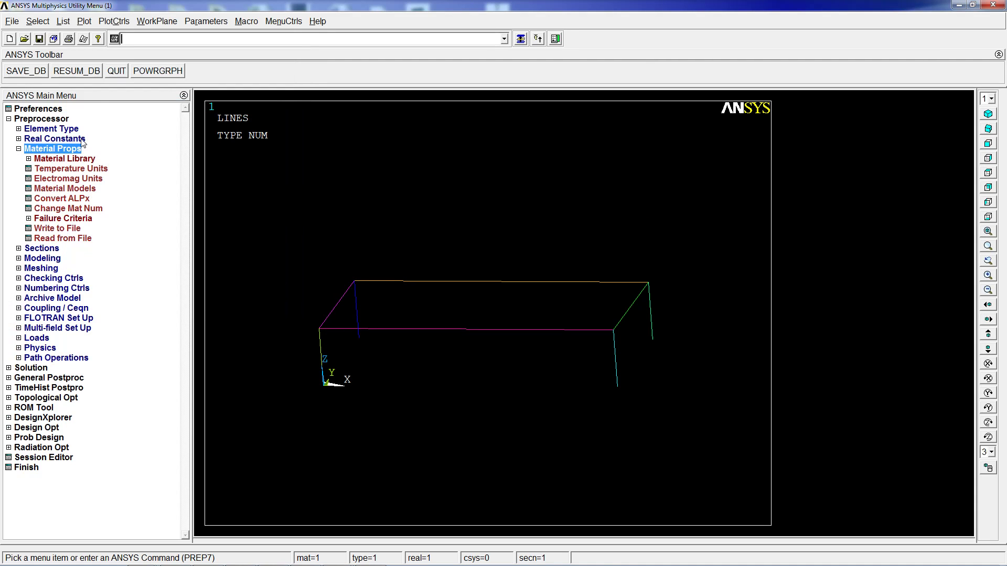
pyautogui.click(64, 188)
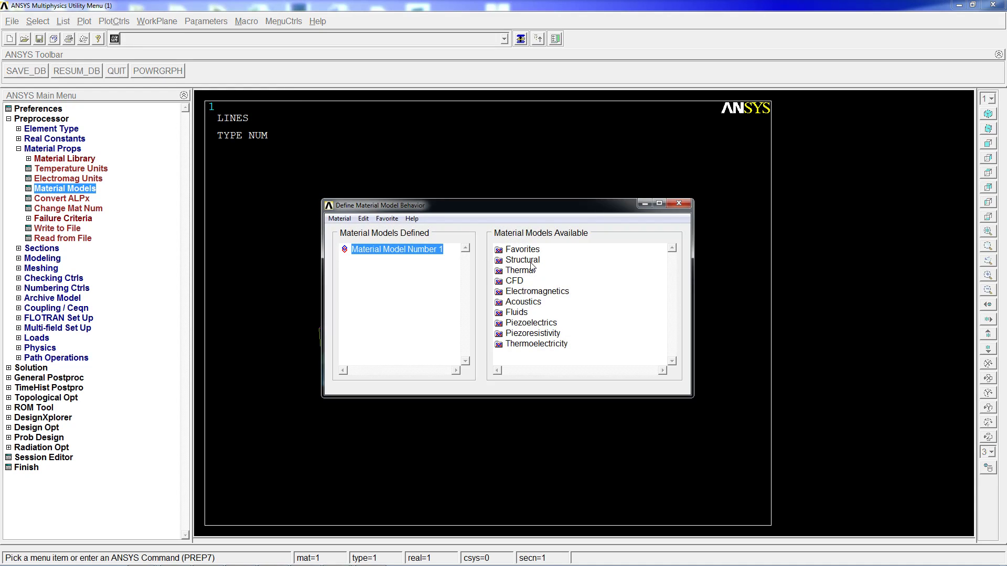
pyautogui.doubleClick(522, 259)
pyautogui.doubleClick(532, 271)
pyautogui.doubleClick(548, 281)
pyautogui.doubleClick(567, 291)
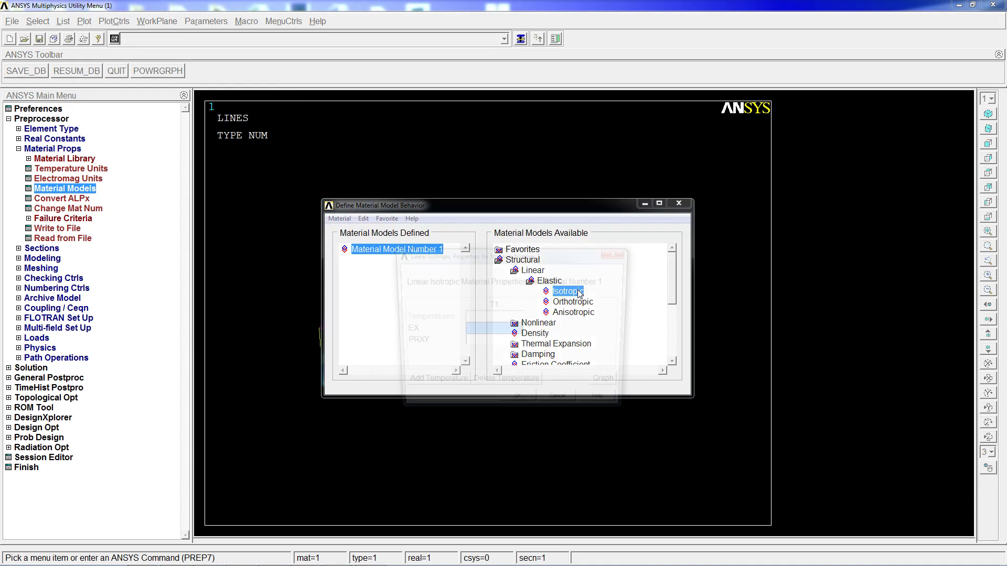
pyautogui.write('2.1e')
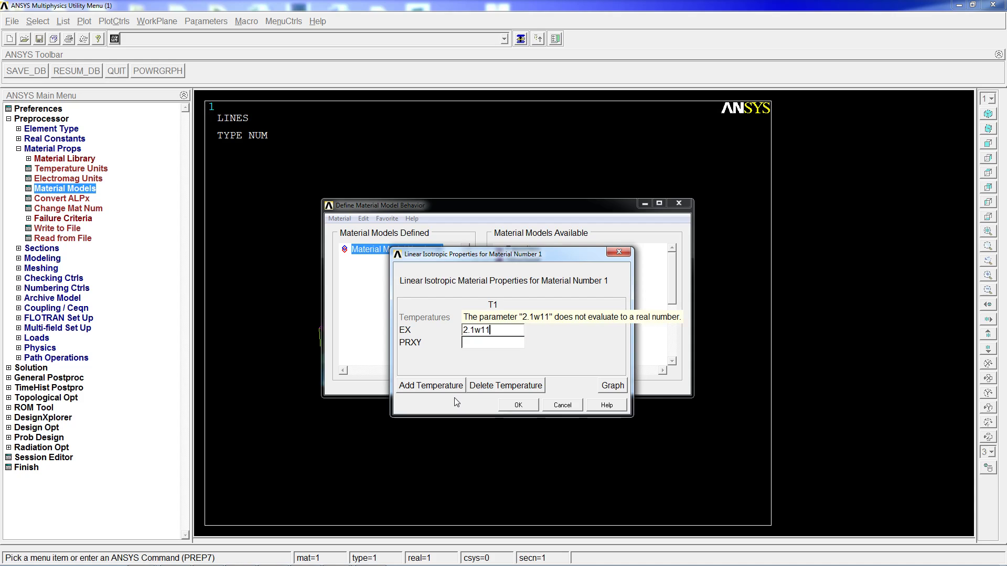
pyautogui.press('BackSpace')
pyautogui.write('e')
pyautogui.hotkey('ctrl', 'a')
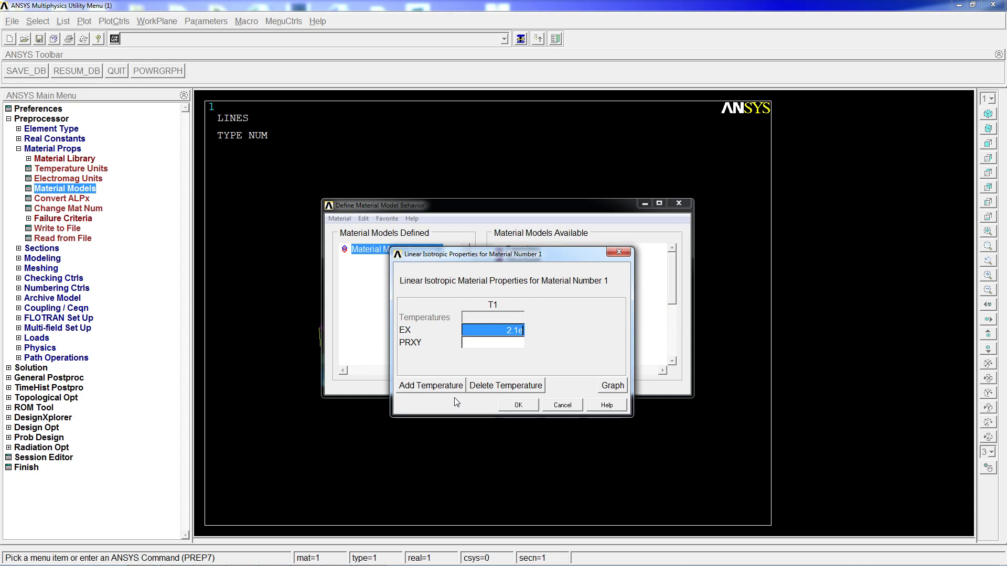
pyautogui.write('1')
pyautogui.press('BackSpace')
pyautogui.write('2.1e11')
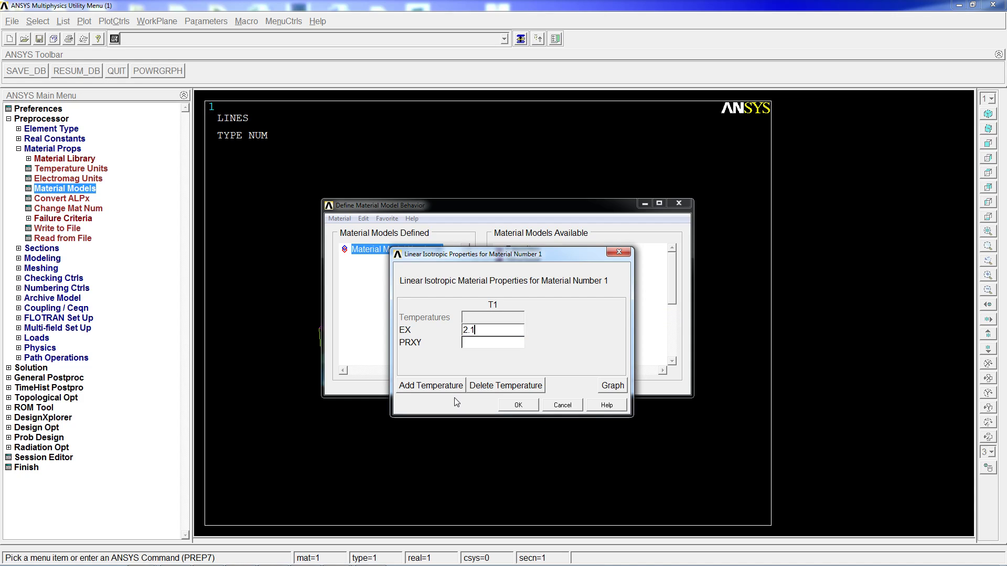
pyautogui.press('Tab')
pyautogui.write('0.3')
pyautogui.click(517, 405)
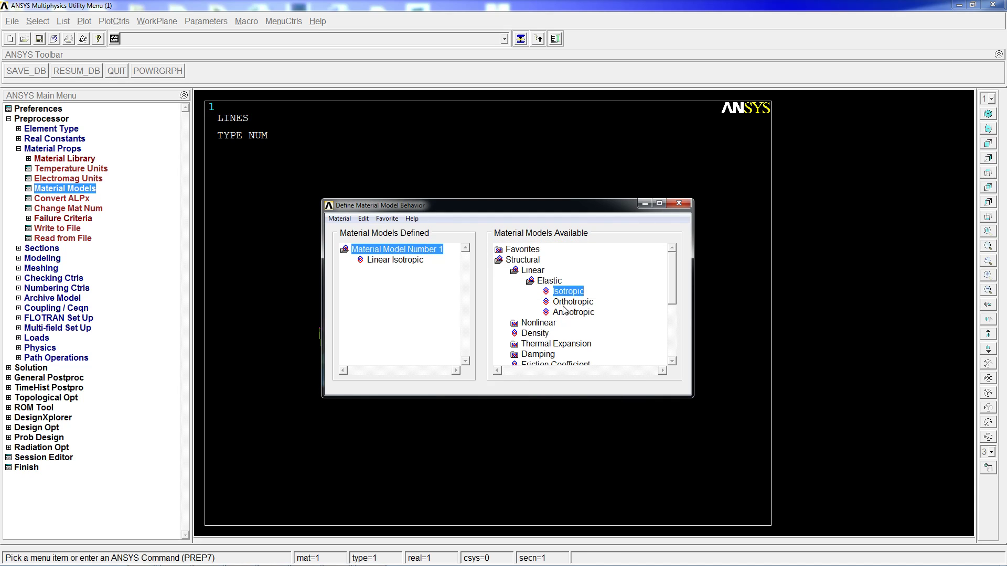
# Add a density of 7800 to material 1
pyautogui.doubleClick(535, 334)
pyautogui.write('7800')
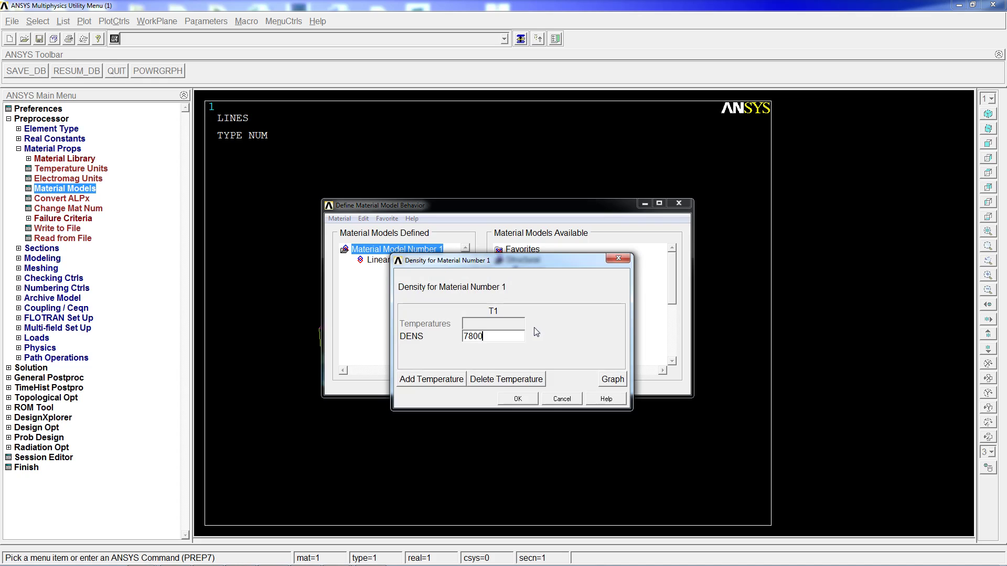
pyautogui.click(516, 399)
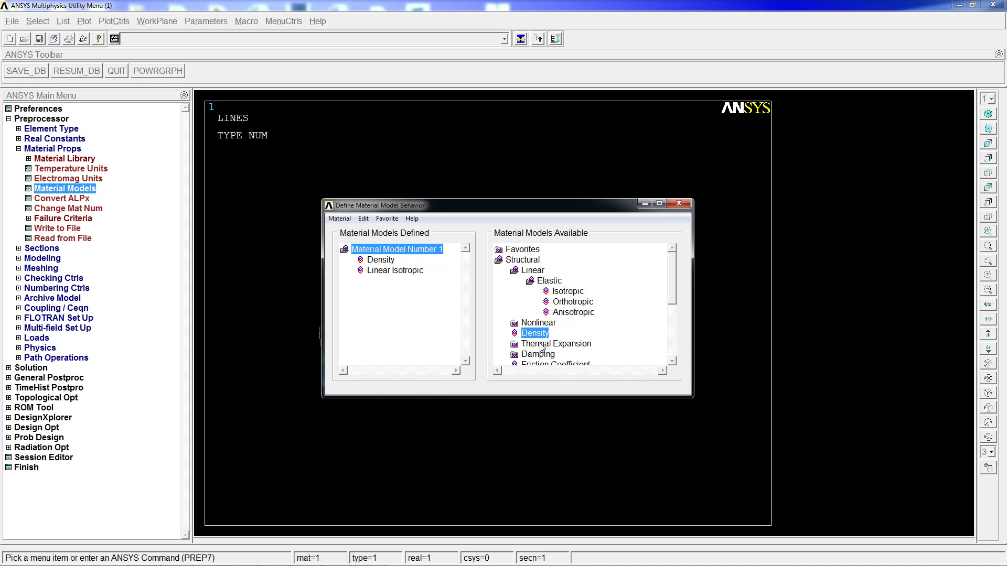
pyautogui.click(680, 204)
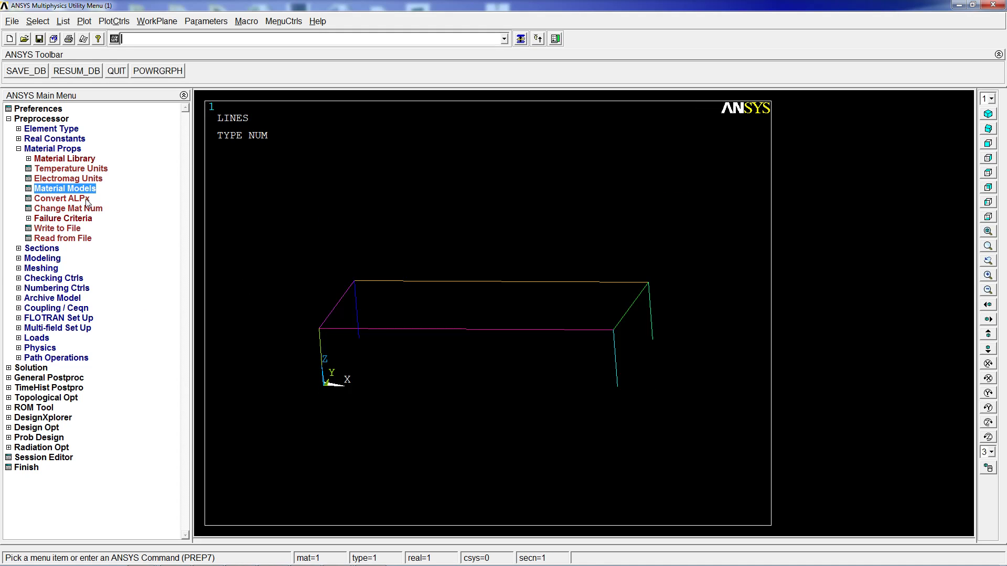
# Create a common beam section with solid circle sub-type and R = 0.020
pyautogui.click(45, 249)
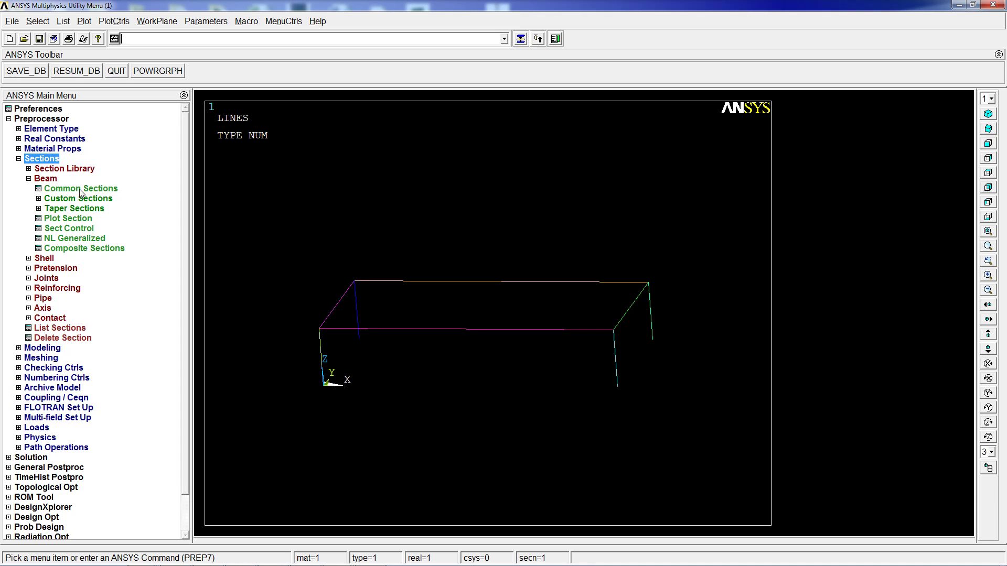
pyautogui.click(46, 179)
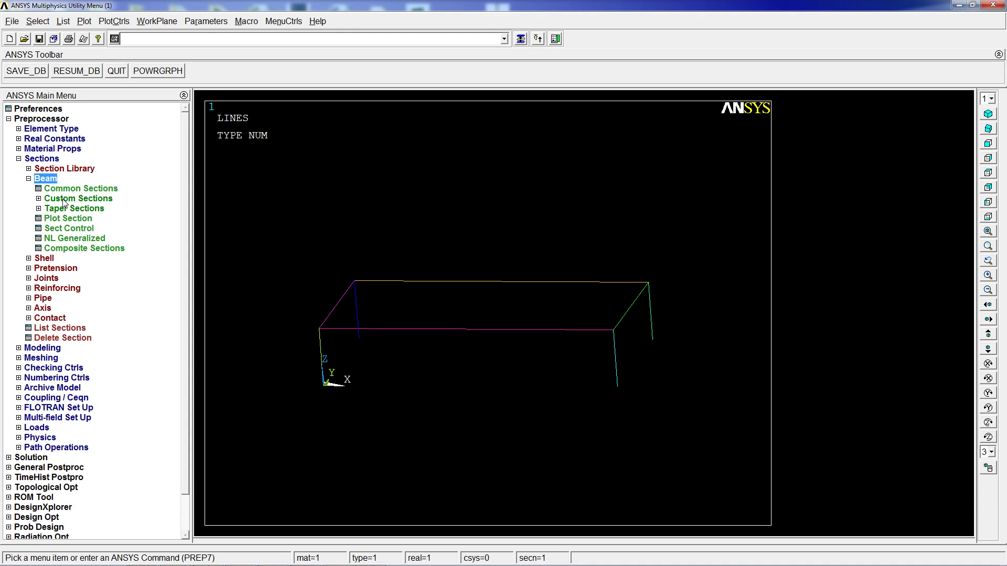
pyautogui.click(80, 189)
pyautogui.click(947, 168)
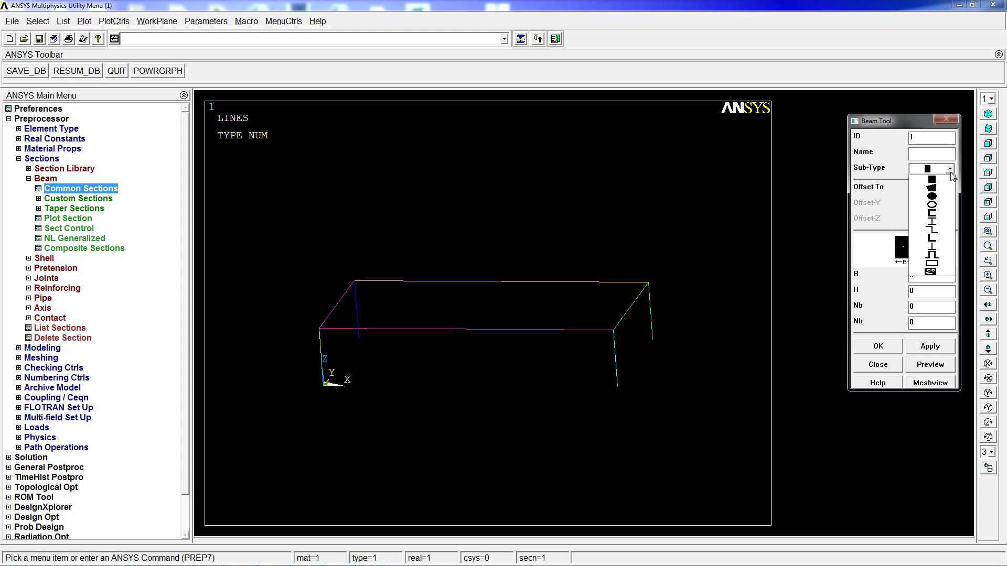
pyautogui.click(933, 200)
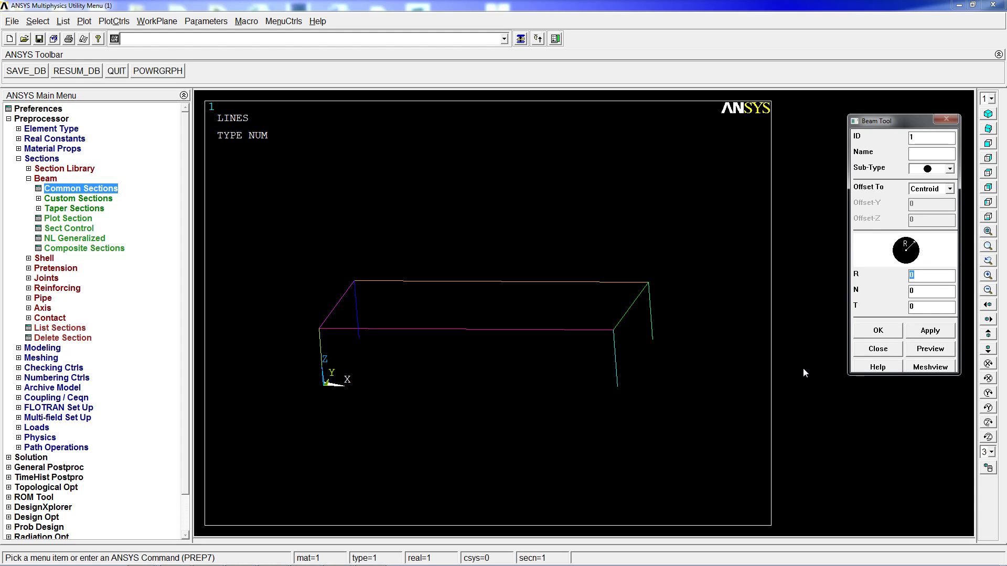
pyautogui.write('0.020')
pyautogui.click(875, 330)
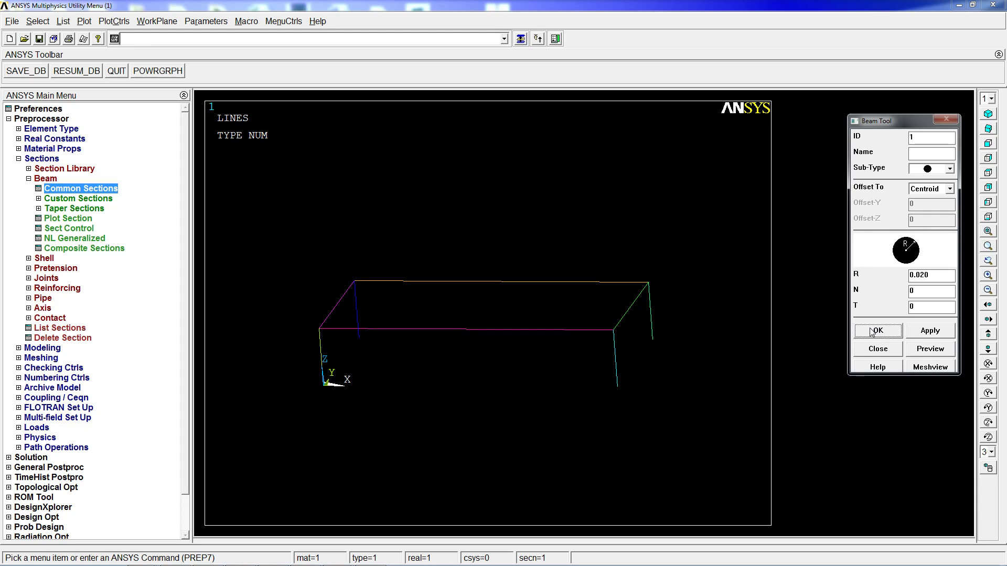
# Set the All Lines mesh attributes to MAT 1, TYPE 1 BEAM188 and SECT 1
pyautogui.click(44, 357)
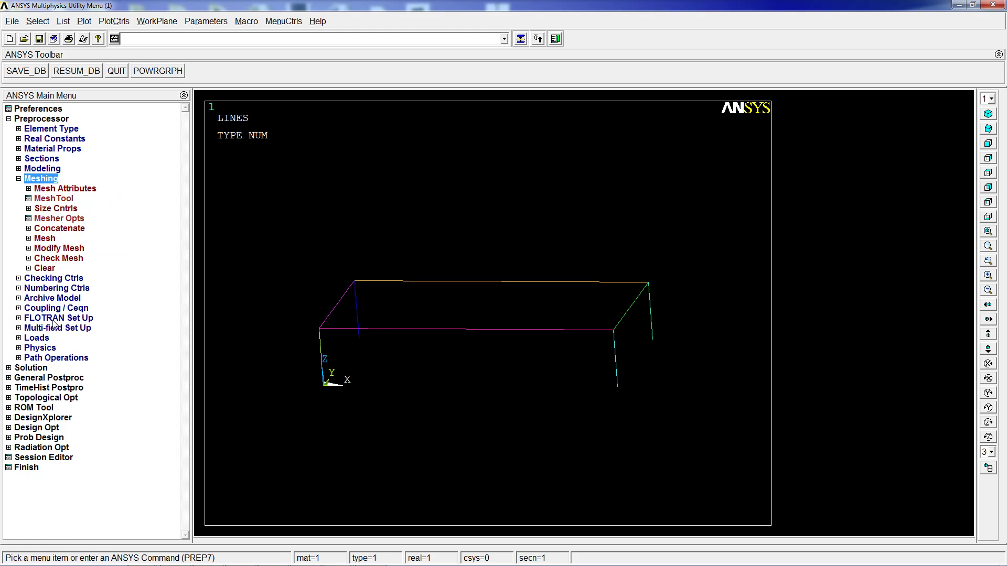
pyautogui.click(62, 189)
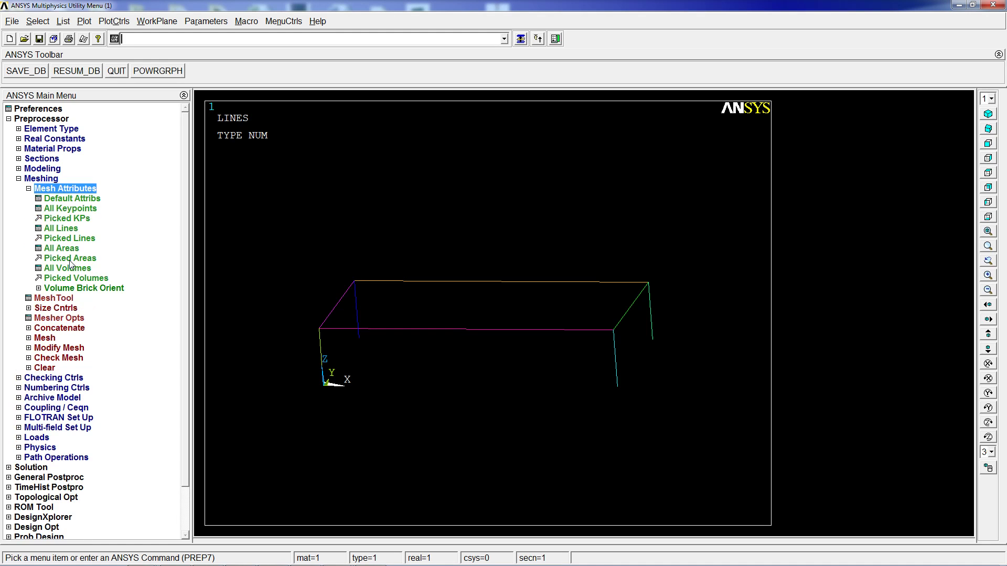
pyautogui.click(76, 239)
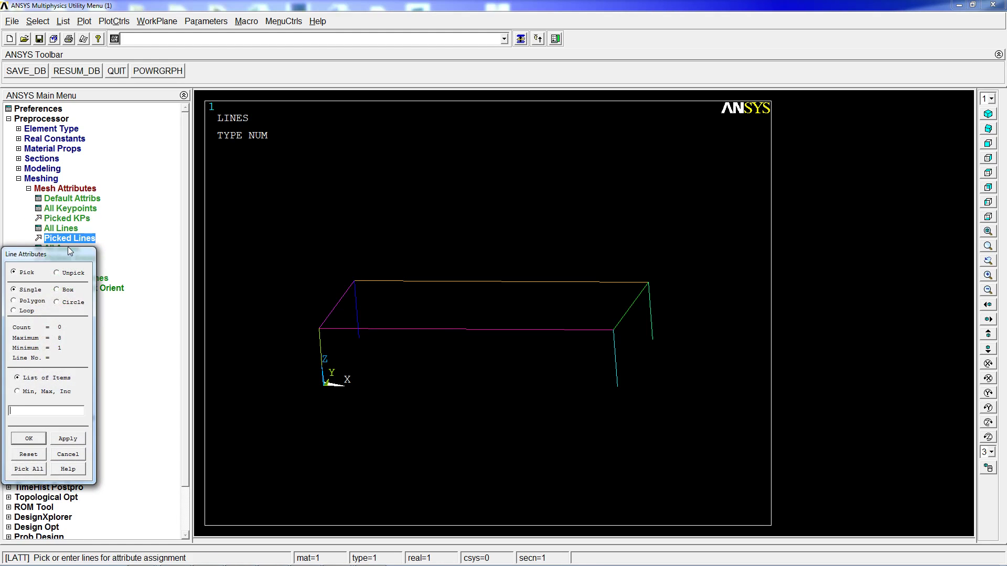
pyautogui.click(72, 247)
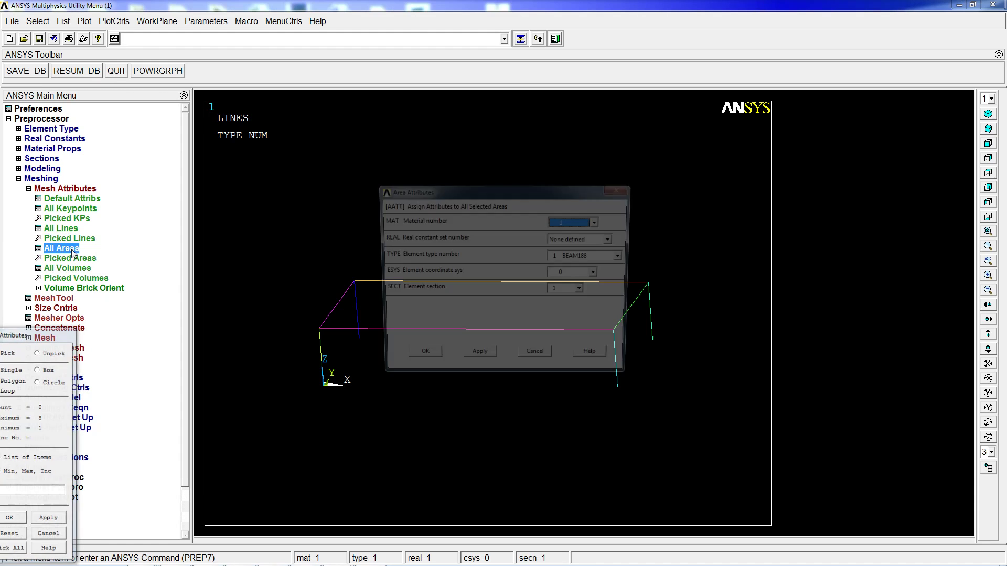
pyautogui.click(62, 229)
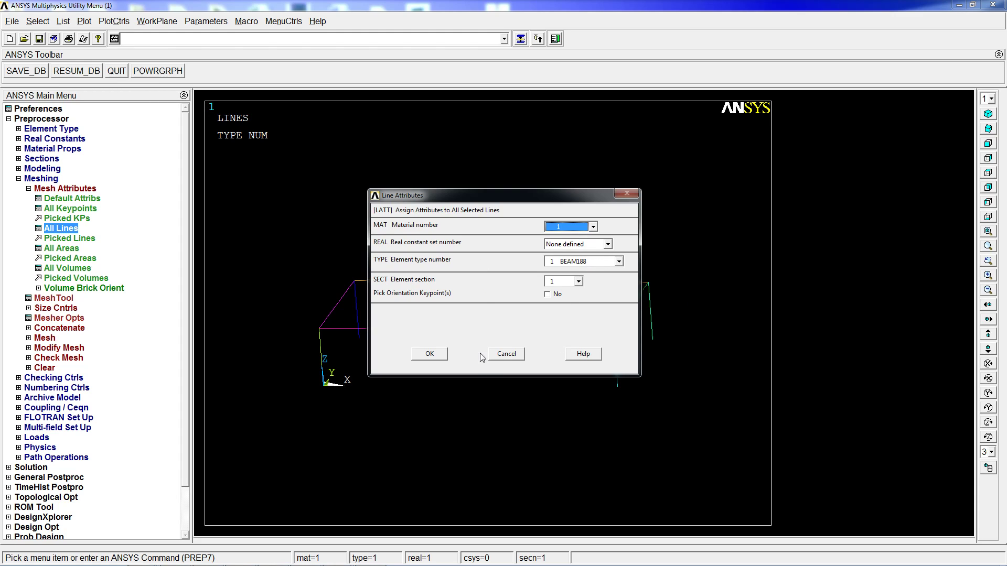
pyautogui.click(429, 353)
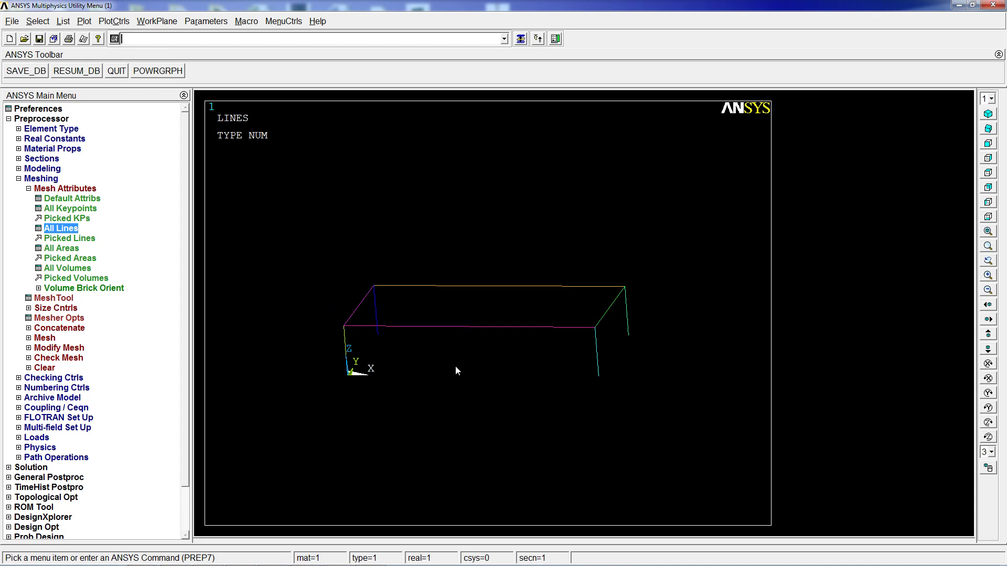
# Mesh all lines with lmesh,all and display elements as real shapes with /eshape,1,1
pyautogui.write('lmesh,all')
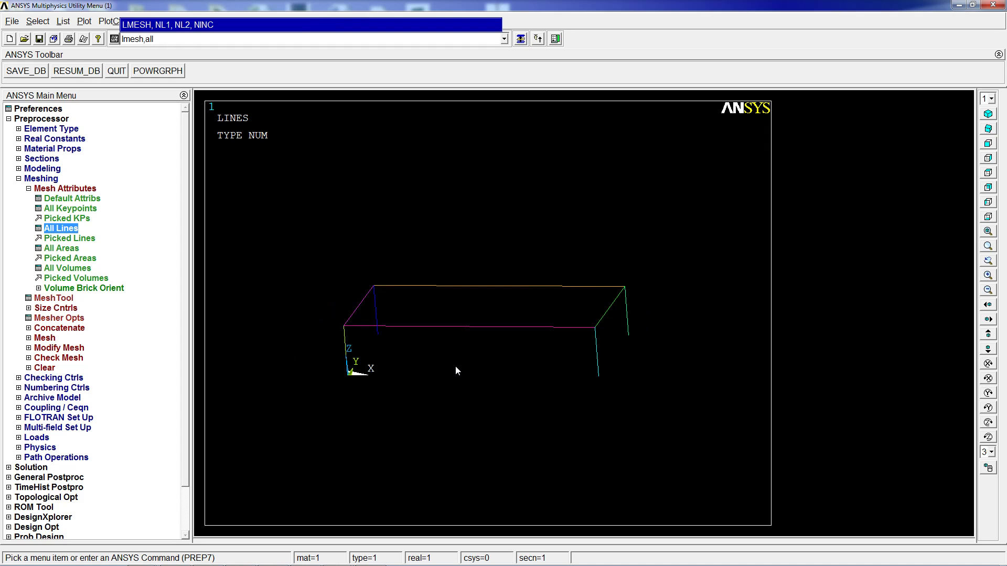
pyautogui.press('Return')
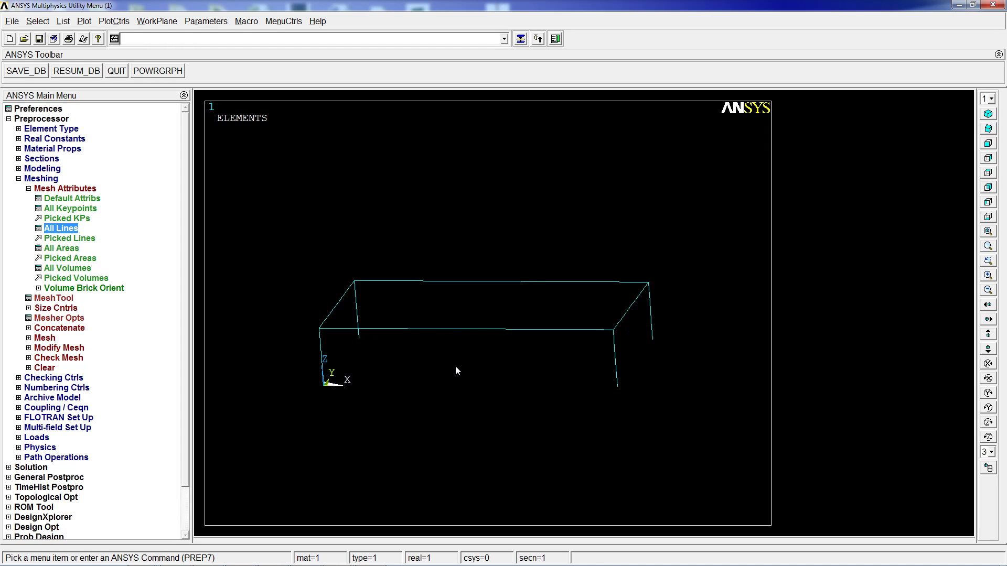
pyautogui.write('/esha')
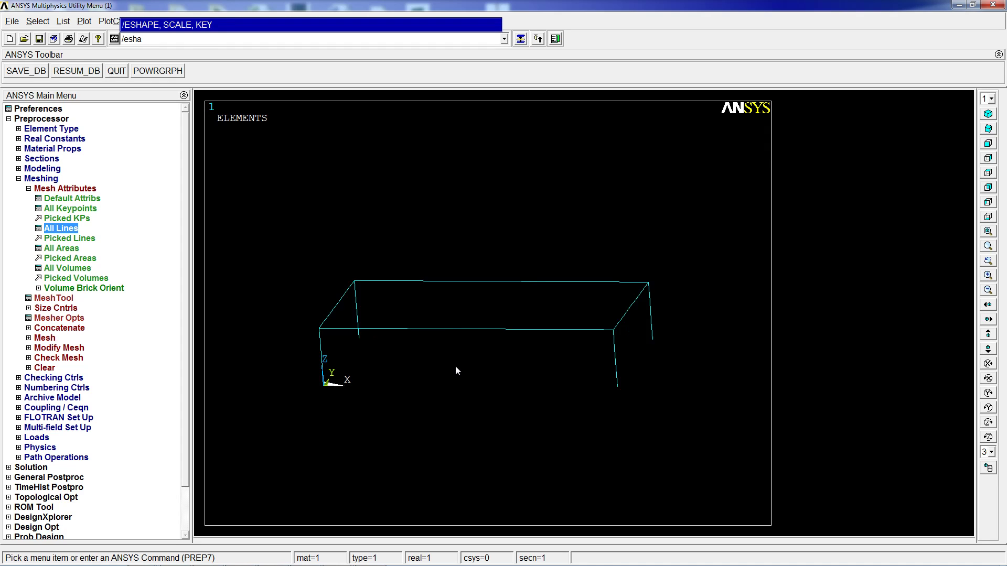
pyautogui.write('pe,1,1')
pyautogui.press('Return')
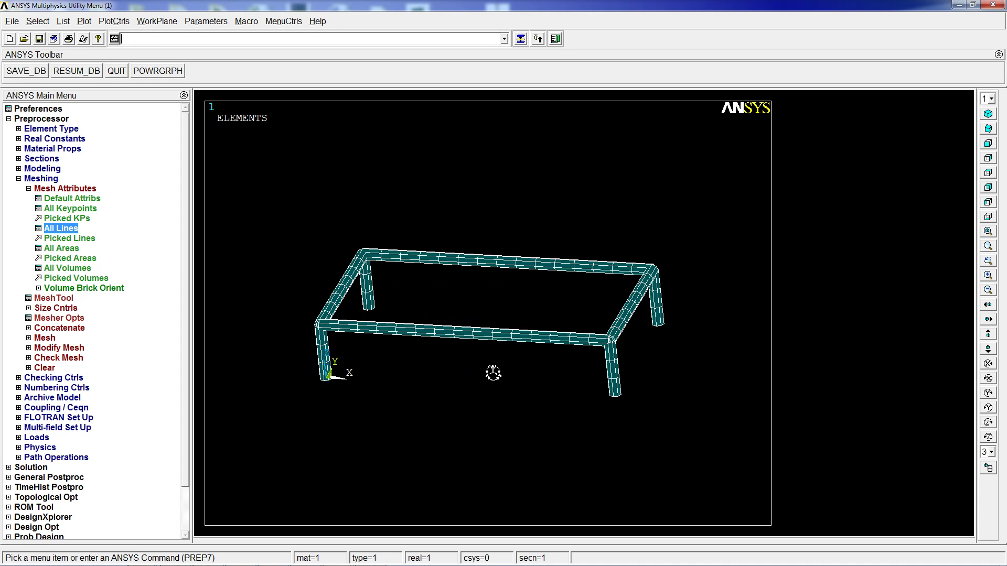
pyautogui.scroll(2, 493, 372)
pyautogui.moveTo(455, 391)
pyautogui.keyDown('ctrl'); pyautogui.mouseDown(button='right')
pyautogui.moveTo(473, 347)
pyautogui.moveTo(447, 376)
pyautogui.moveTo(457, 400)
pyautogui.mouseUp(button='right'); pyautogui.keyUp('ctrl')
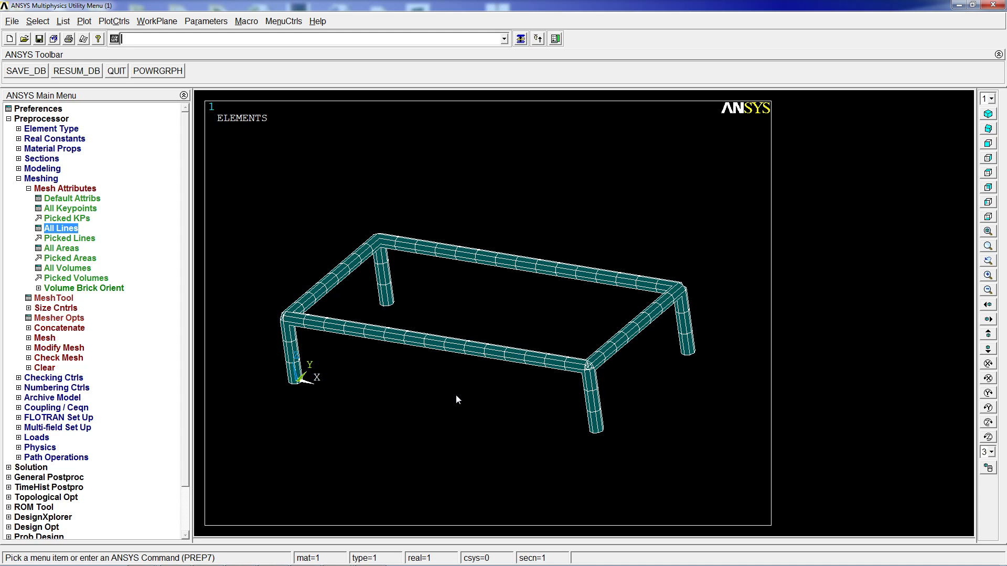
pyautogui.keyDown('ctrl'); pyautogui.moveTo(456, 401); pyautogui.dragTo(459, 394, button='right'); pyautogui.keyUp('ctrl')
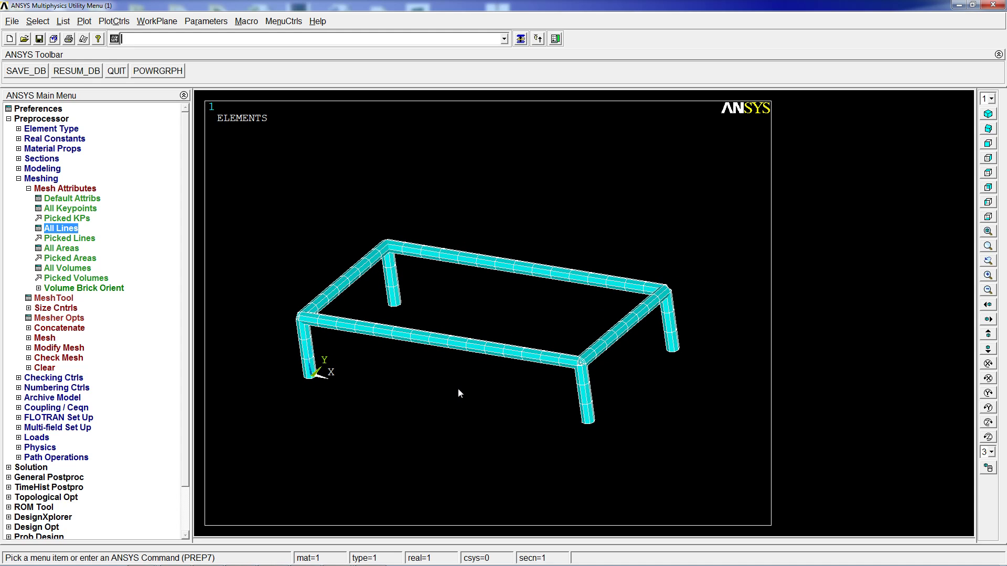
# Reapply the /eshape,1 element shape display after a rejected allel command
pyautogui.write('allel')
pyautogui.press('Return')
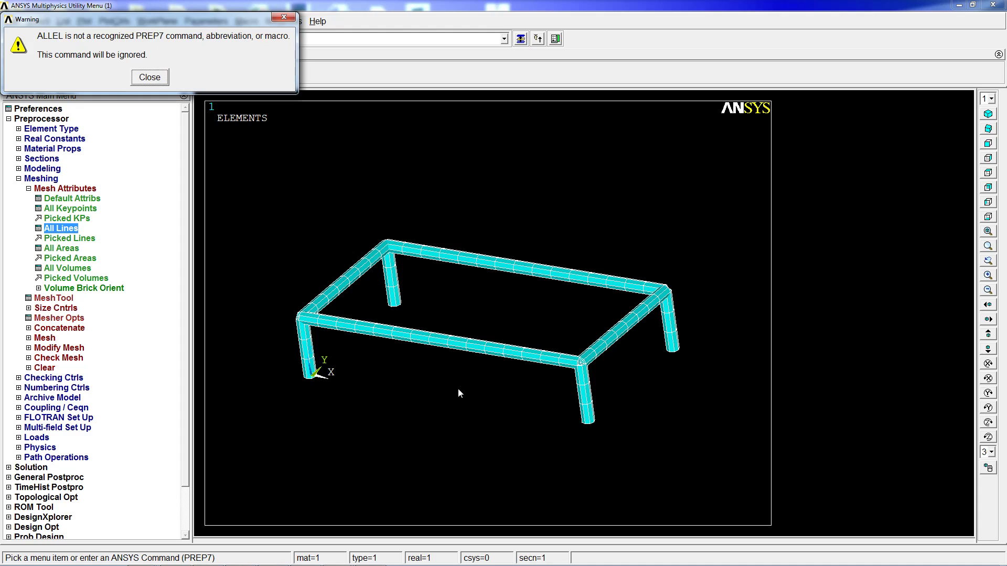
pyautogui.press('Return')
pyautogui.write('/eshape,1')
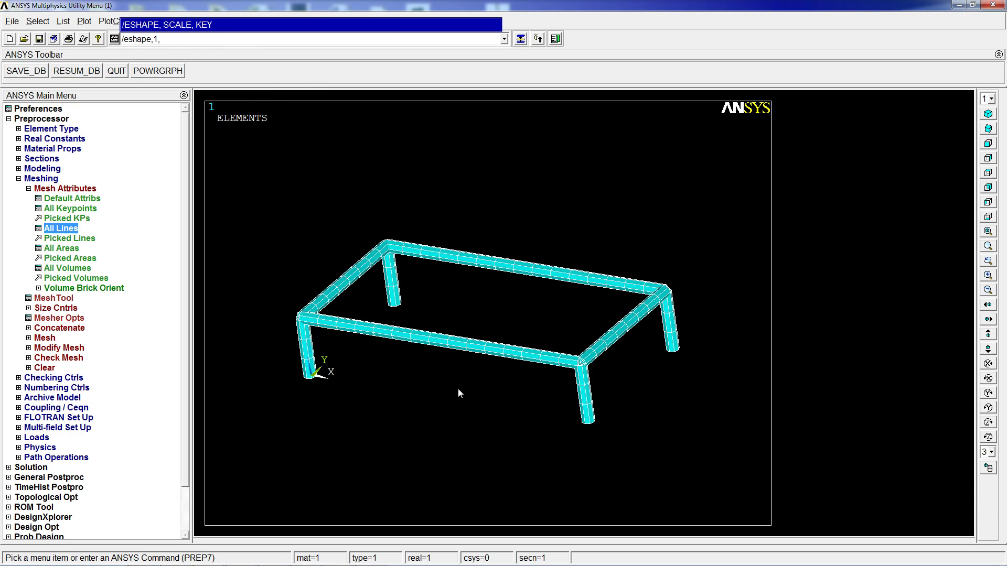
pyautogui.write(',1')
pyautogui.press('Return')
# Compare the eplot of beam elements with the numbered line plot of the frame
pyautogui.hotkey('ctrl', 'v')
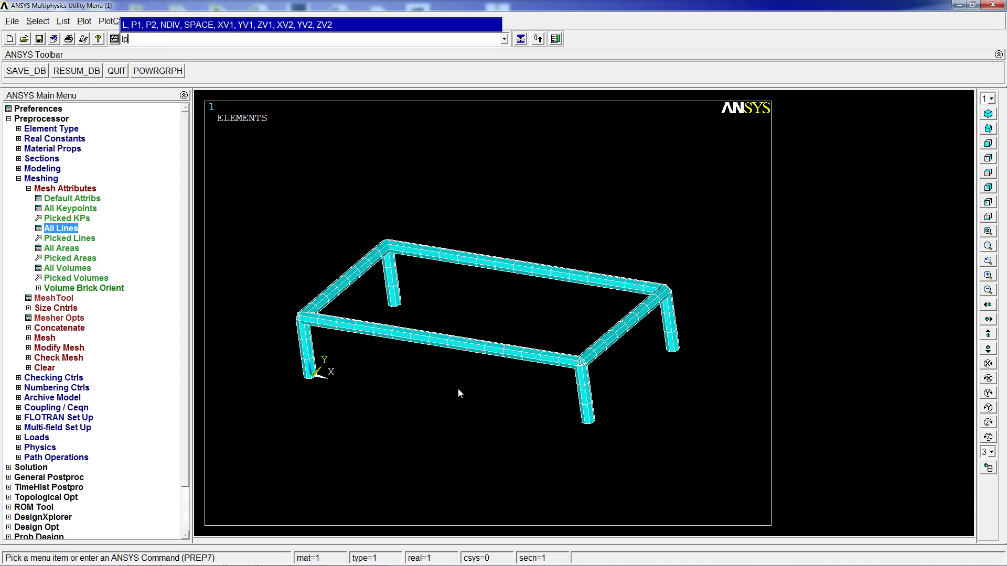
pyautogui.press('Return')
pyautogui.write('eplot')
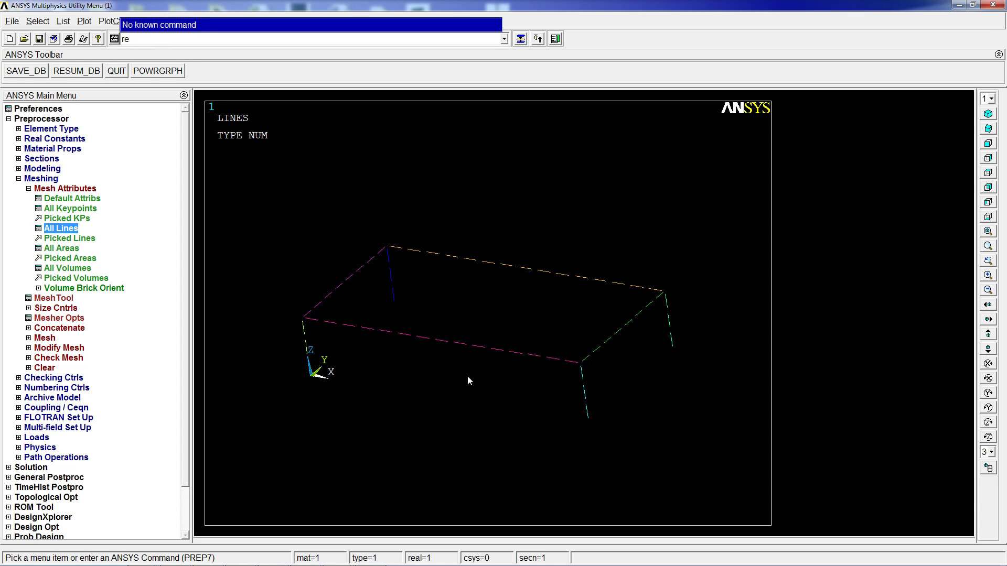
pyautogui.press('Return')
pyautogui.hotkey('ctrl', 'v')
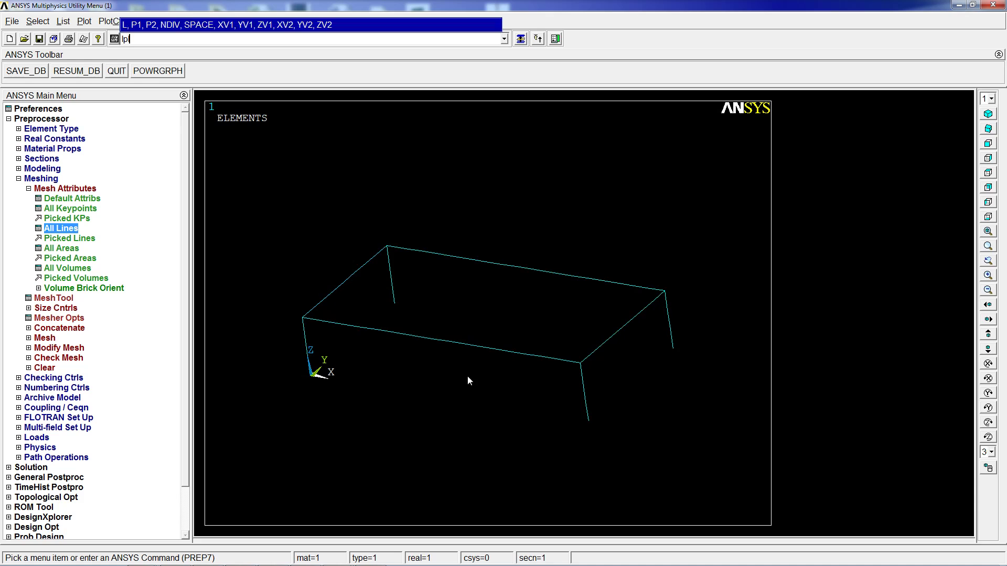
pyautogui.press('Return')
pyautogui.keyDown('ctrl'); pyautogui.moveTo(312, 377); pyautogui.dragTo(338, 315); pyautogui.keyUp('ctrl')
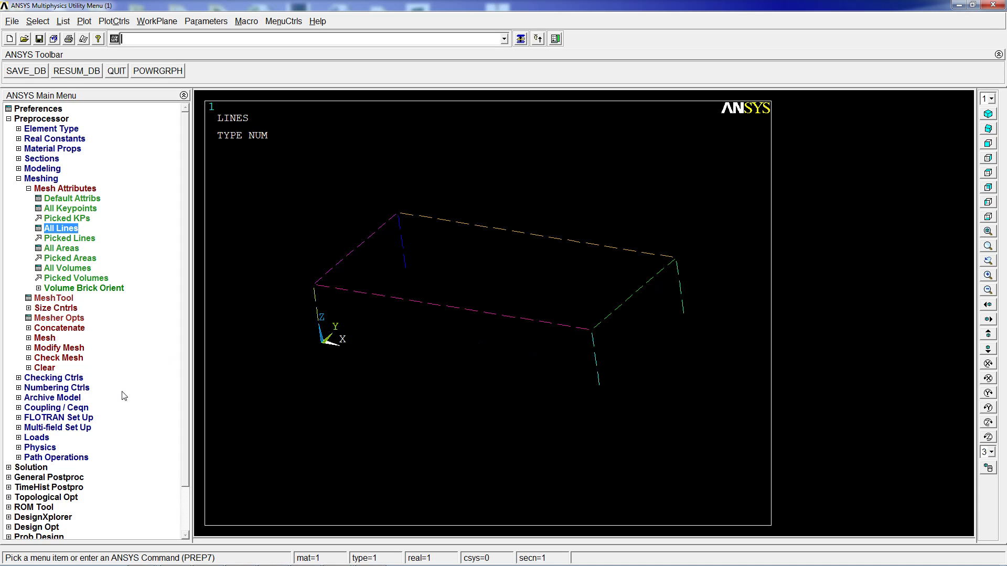
# Start a new analysis of type Modal
pyautogui.click(33, 468)
pyautogui.click(55, 149)
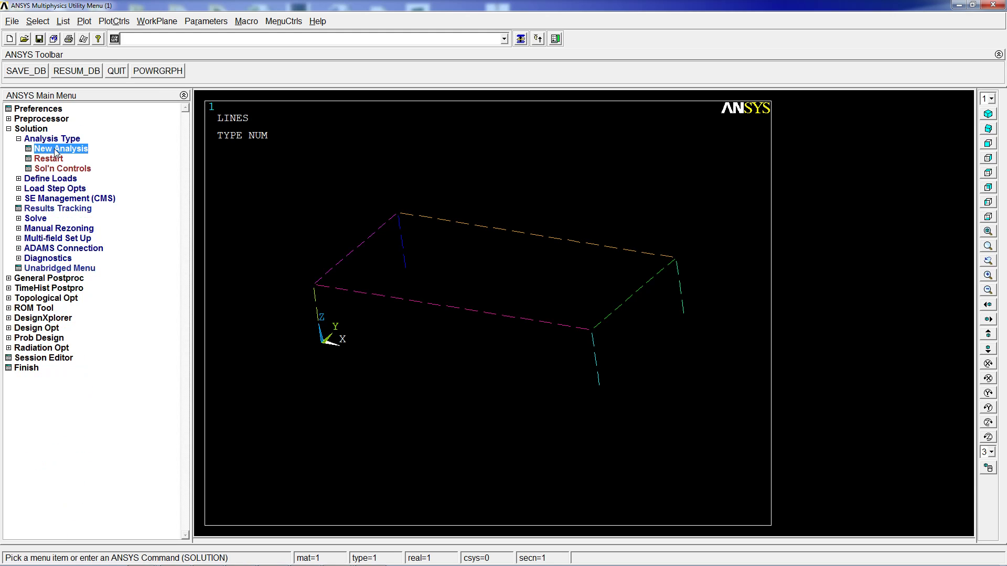
pyautogui.click(559, 249)
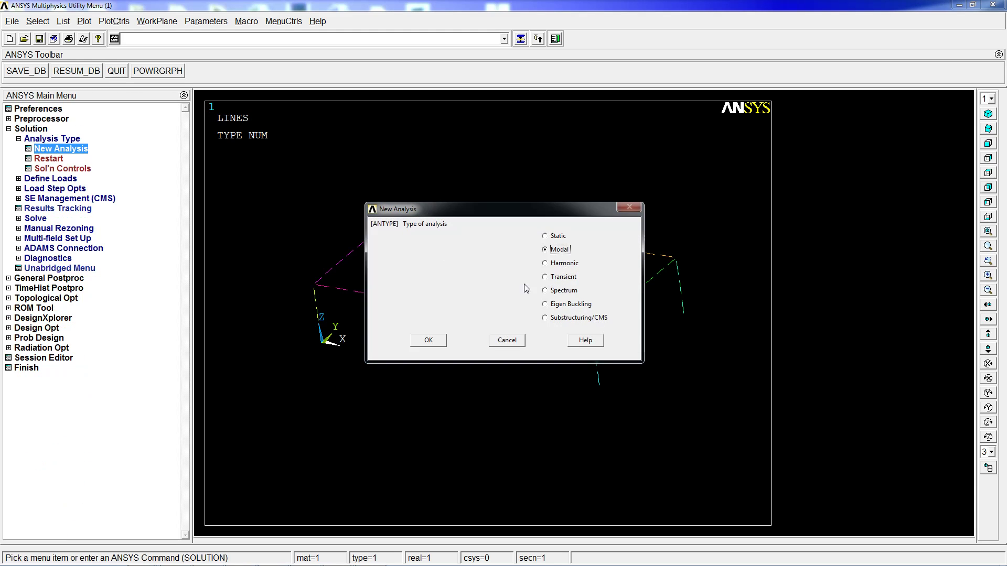
pyautogui.click(427, 341)
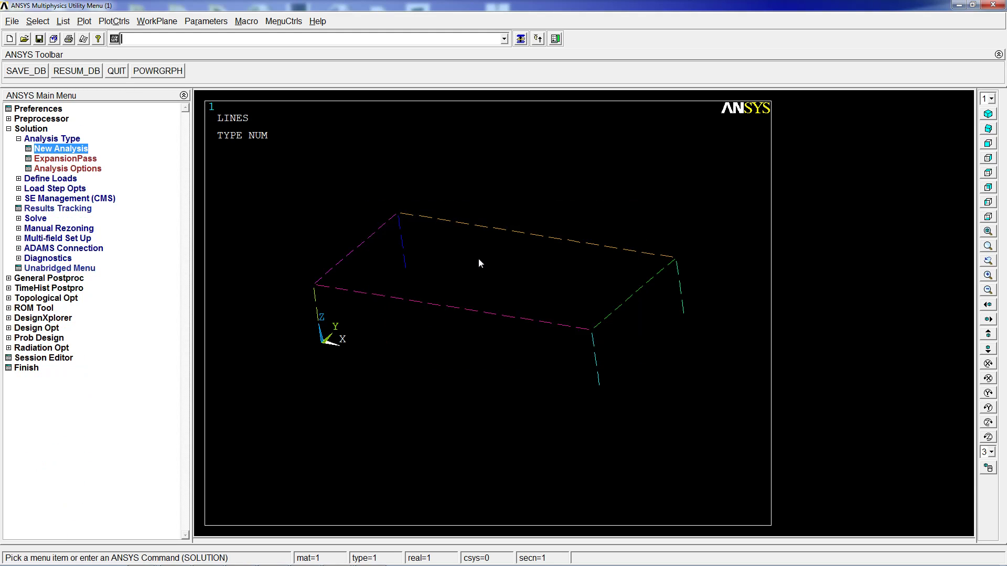
# Set Block Lanczos with 10 modes to extract and 10 modes to expand
pyautogui.click(76, 169)
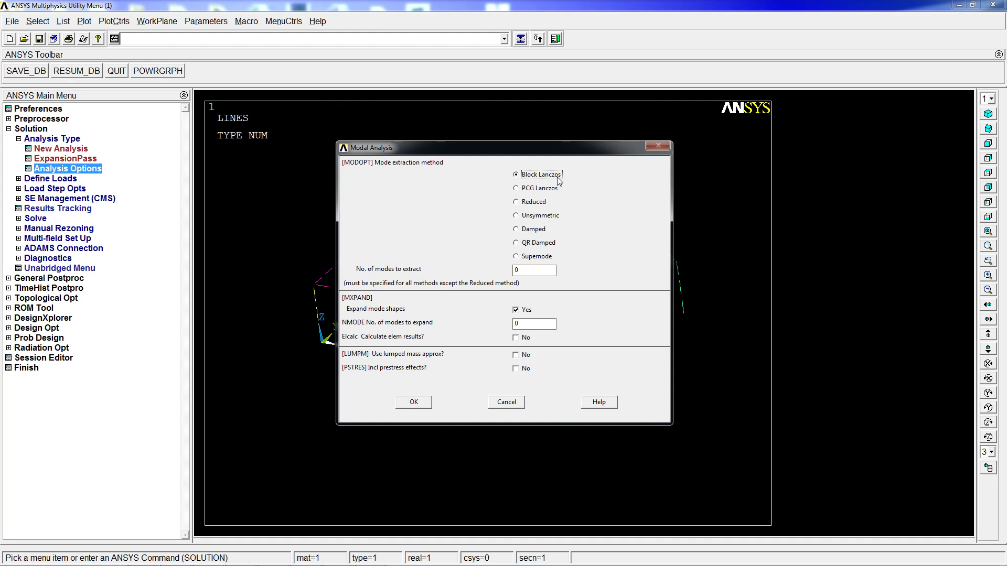
pyautogui.press('Tab')
pyautogui.write('10')
pyautogui.doubleClick(537, 322)
pyautogui.write('10')
# Set the Block Lanczos range FREQB 0 to FREQE 1000, normalized to the mass matrix
pyautogui.click(414, 403)
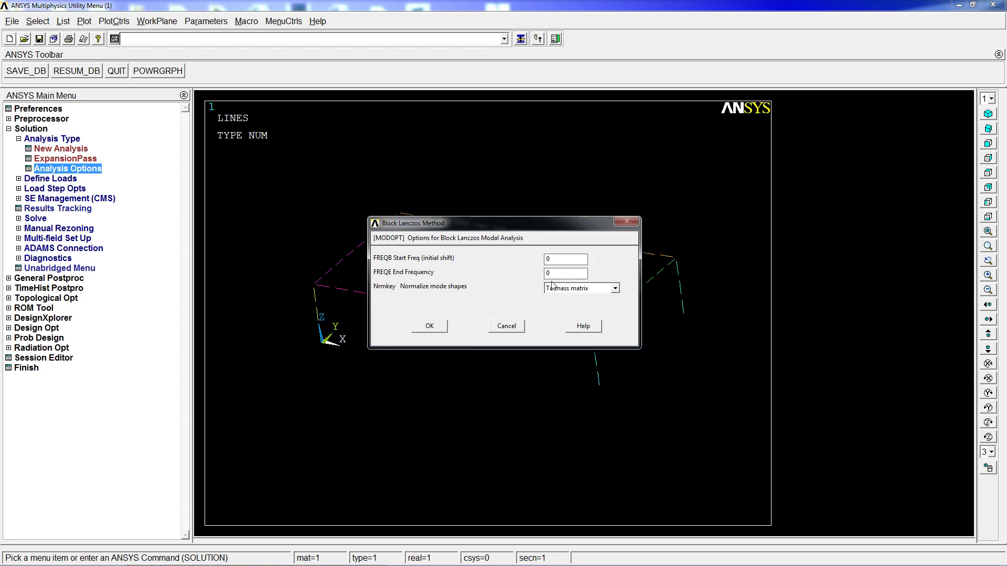
pyautogui.doubleClick(553, 259)
pyautogui.click(565, 272)
pyautogui.press('BackSpace')
pyautogui.write('1000')
pyautogui.doubleClick(566, 255)
pyautogui.press('Tab')
pyautogui.hotkey('shift', 'Tab')
pyautogui.press('Tab')
pyautogui.click(564, 288)
pyautogui.click(614, 287)
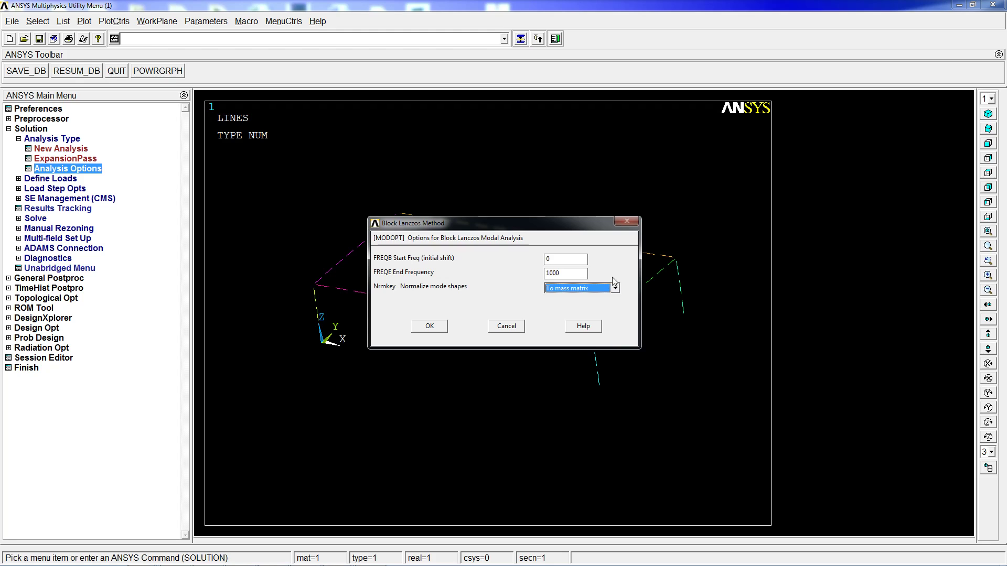
pyautogui.click(439, 327)
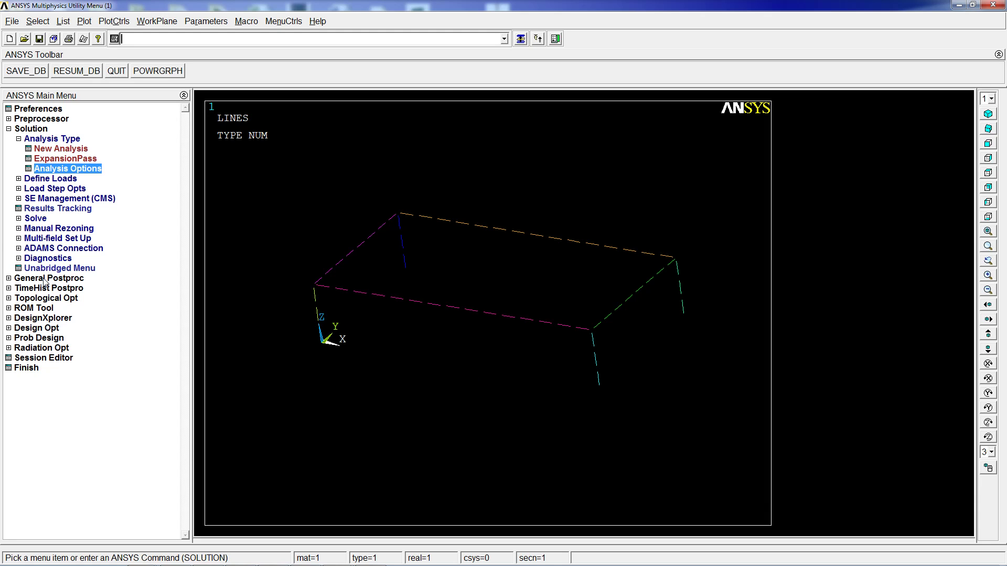
# Solve the modal analysis with SOLVE, accepting the warning, then enter General Postproc
pyautogui.write('solve')
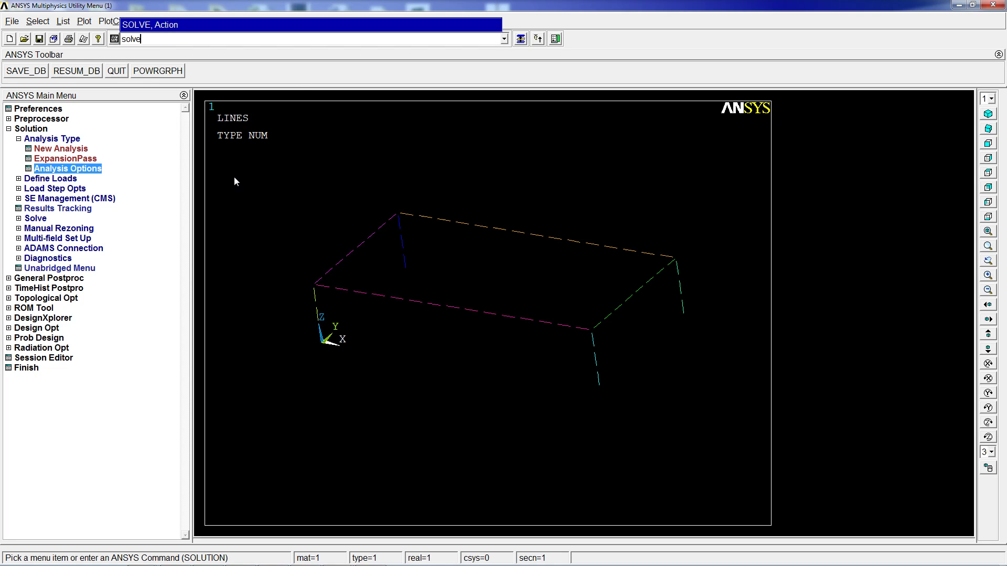
pyautogui.press('Return')
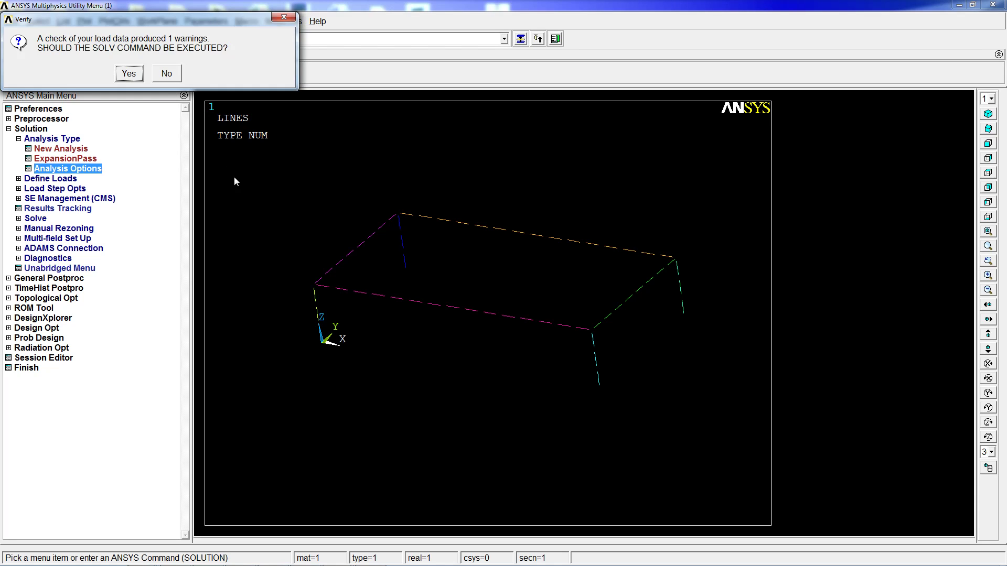
pyautogui.press('Return')
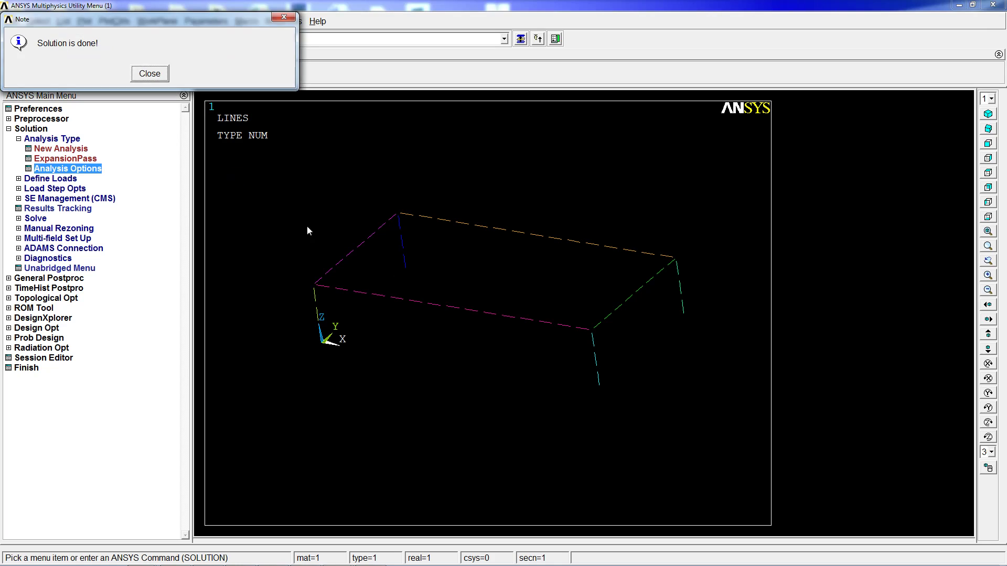
pyautogui.click(150, 73)
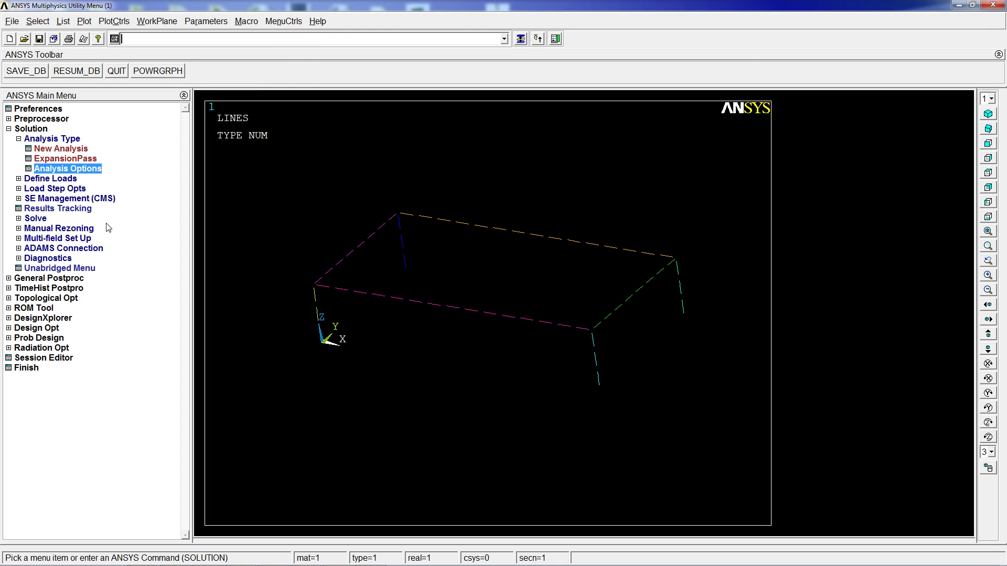
pyautogui.click(58, 279)
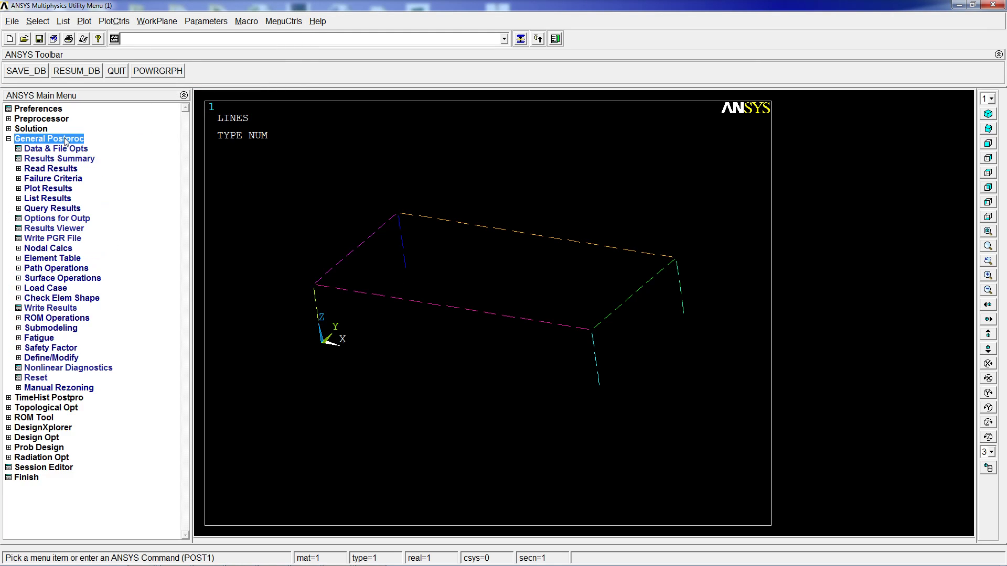
# List the available result sets and browse sets 1 through 6
pyautogui.click(61, 169)
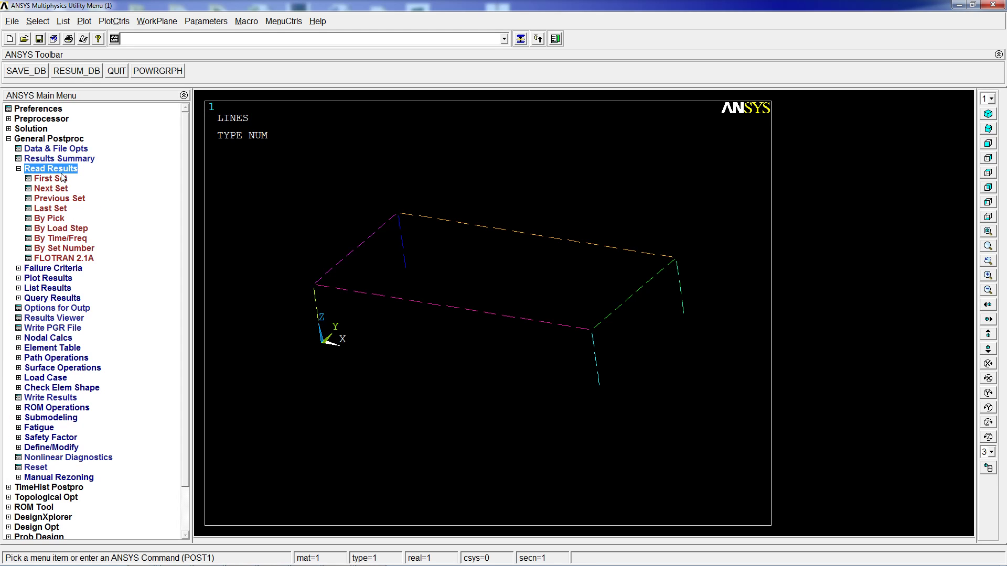
pyautogui.click(50, 219)
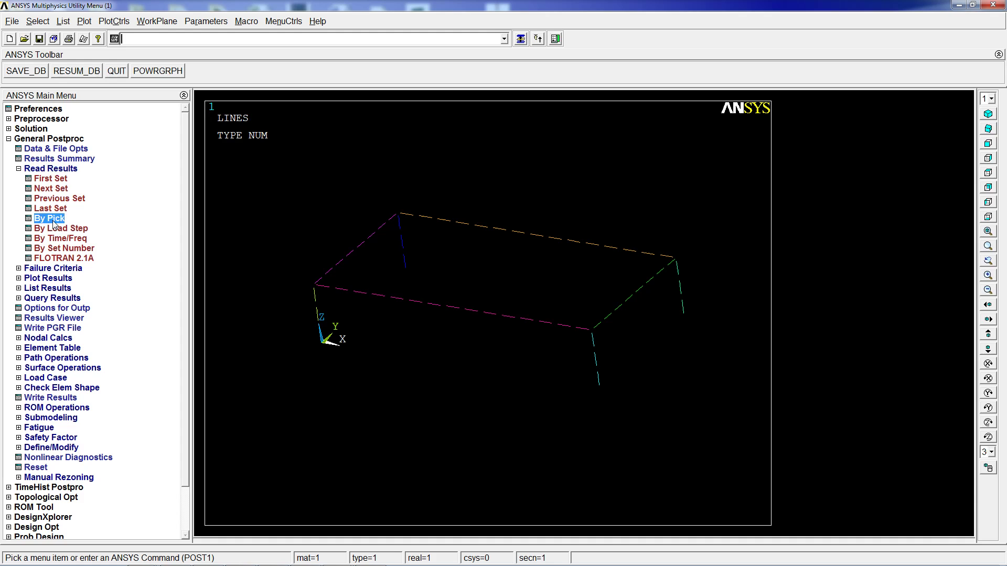
pyautogui.click(69, 103)
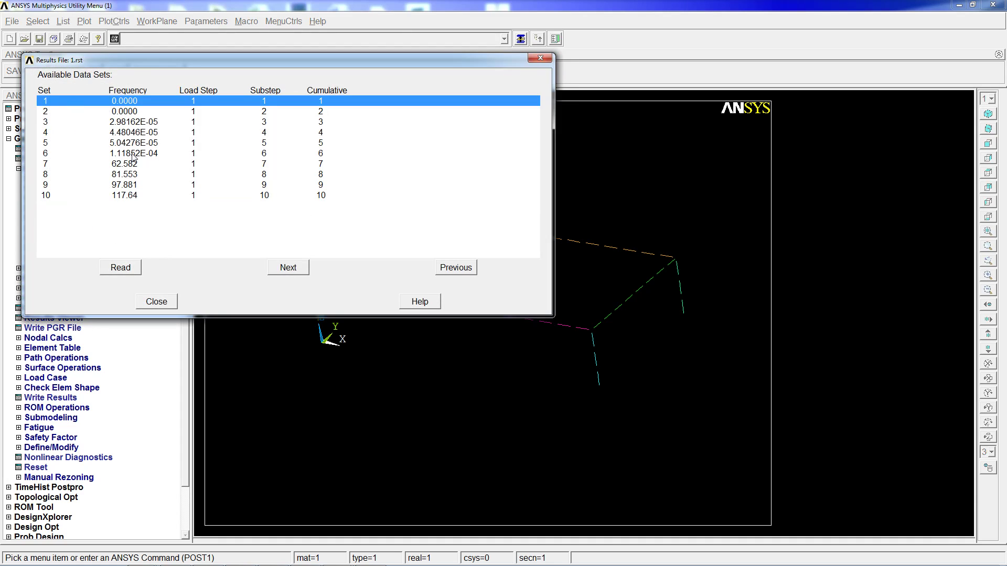
pyautogui.click(121, 121)
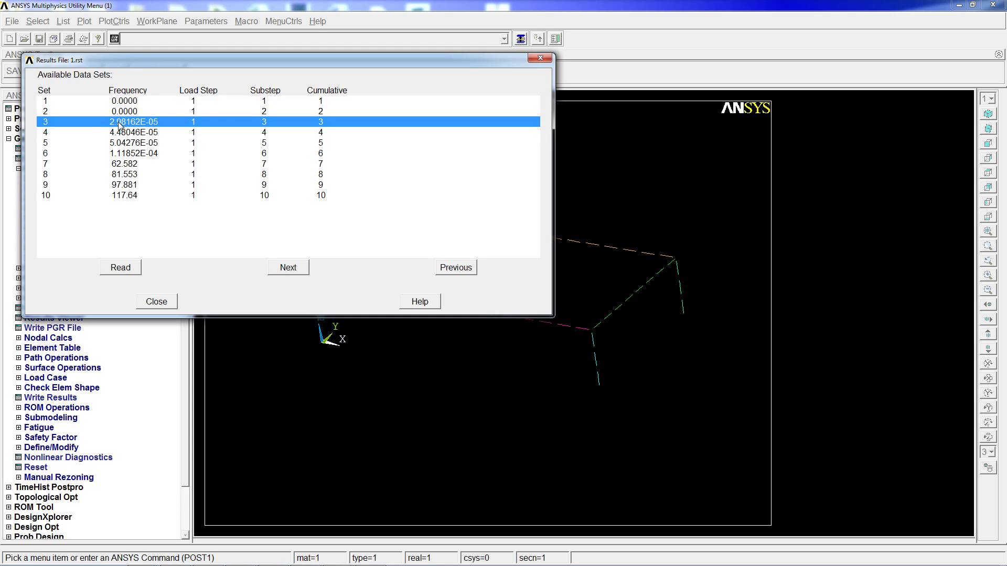
pyautogui.press('Up')
pyautogui.press('Up')
pyautogui.press('Down')
pyautogui.press('Down')
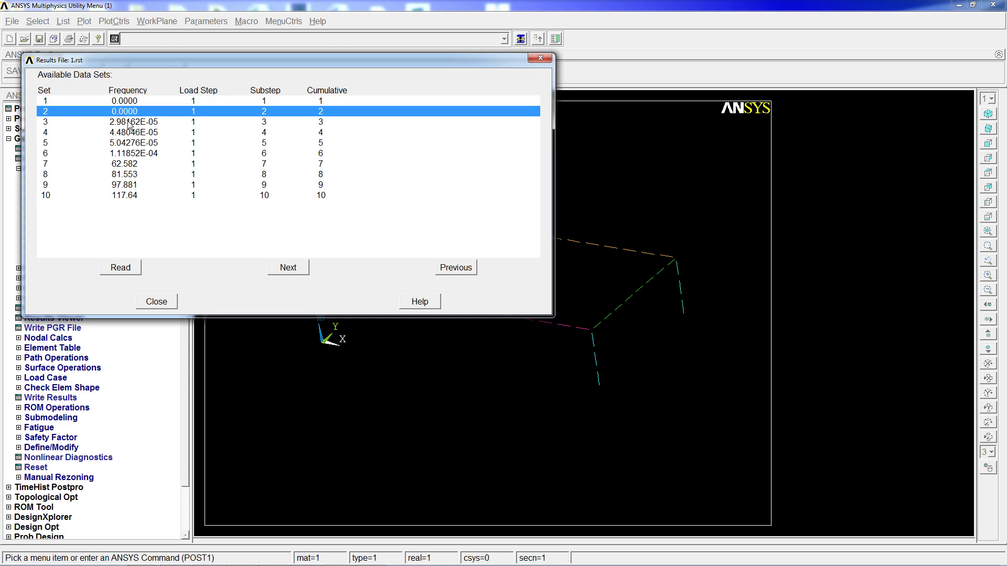
pyautogui.click(137, 138)
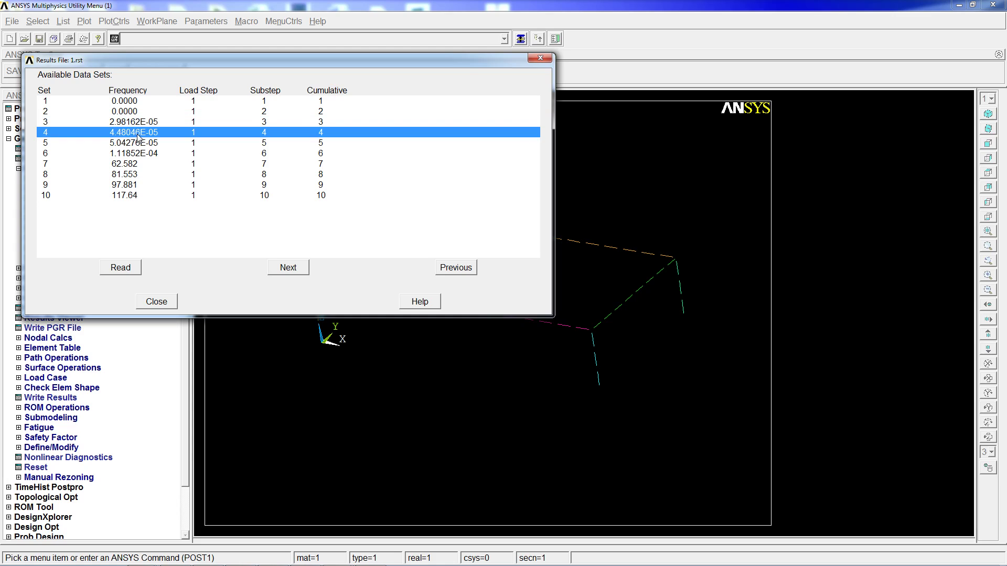
pyautogui.click(136, 145)
pyautogui.click(135, 153)
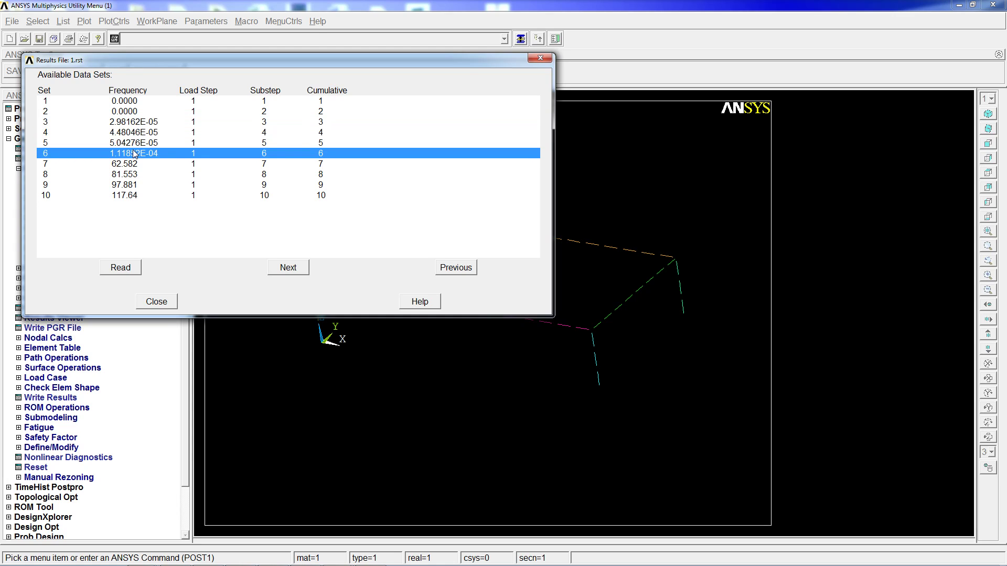
# Select set 7 at 62.582 Hz, read it in, and close the list
pyautogui.click(133, 104)
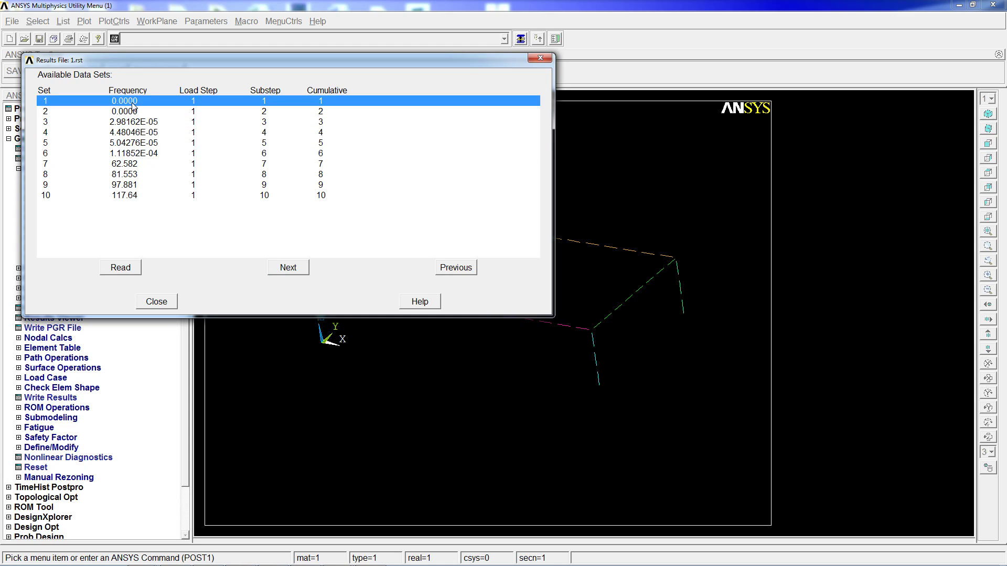
pyautogui.click(131, 115)
pyautogui.click(132, 124)
pyautogui.click(136, 135)
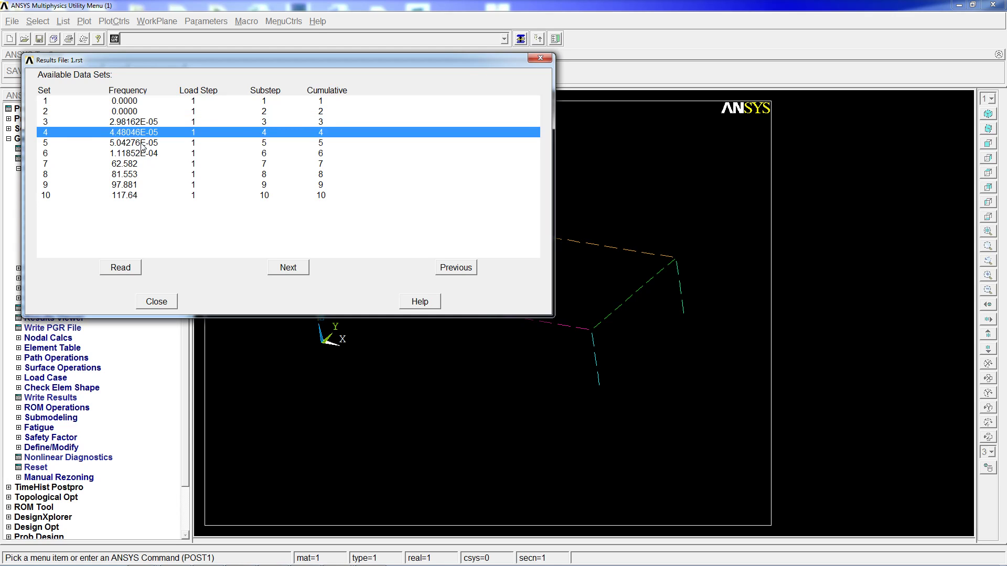
pyautogui.click(141, 146)
pyautogui.click(139, 155)
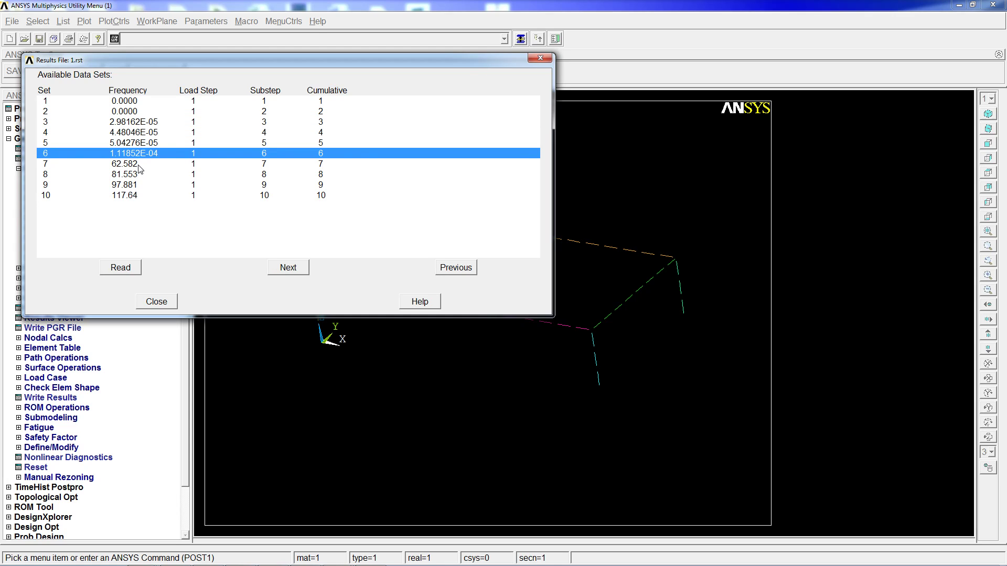
pyautogui.click(136, 166)
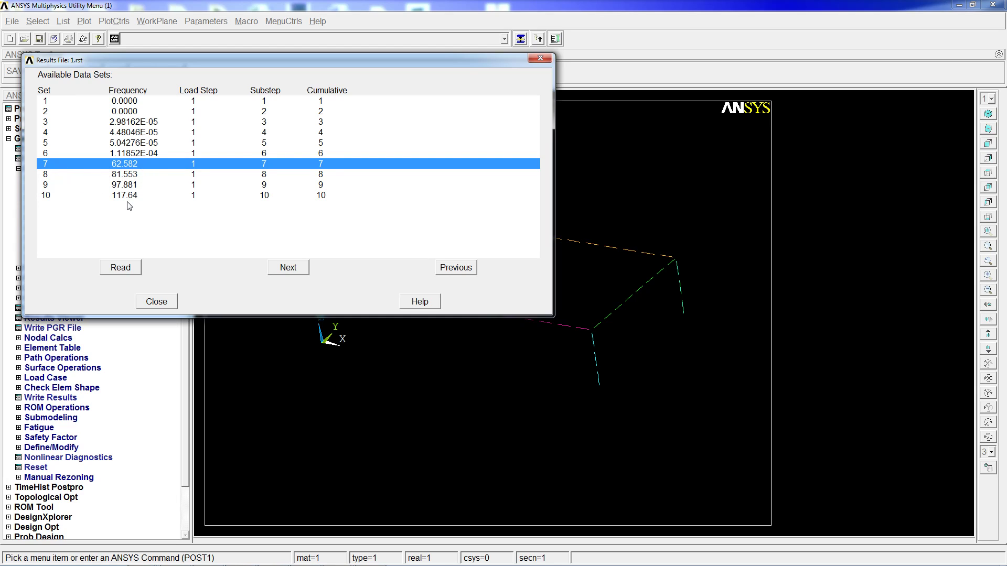
pyautogui.click(120, 267)
pyautogui.click(156, 302)
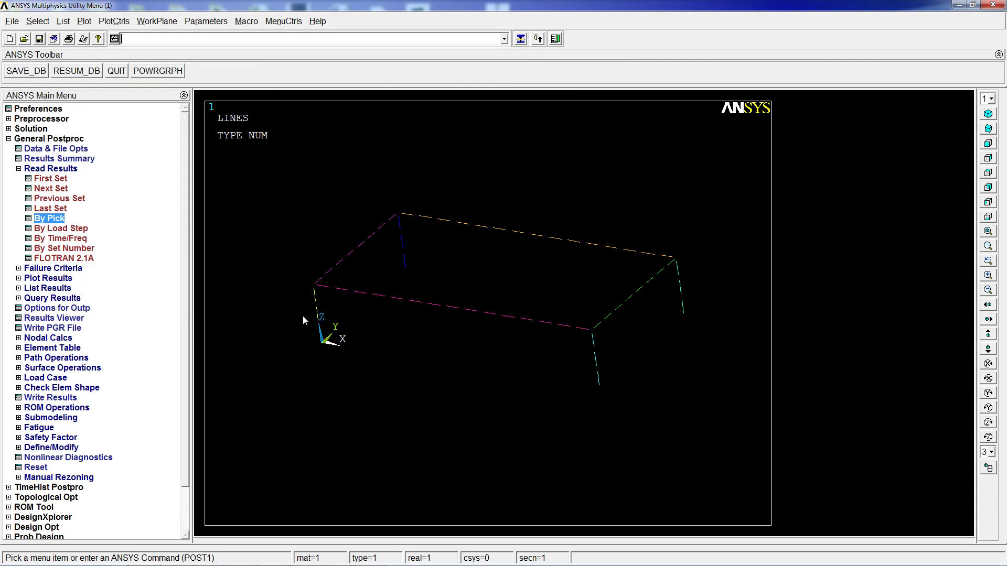
# Plot the 62.58 Hz mode's USUM displacement contour with PLNSOL,U,SUM and rotate to view it
pyautogui.write('plnsol,u,sum')
pyautogui.press('Return')
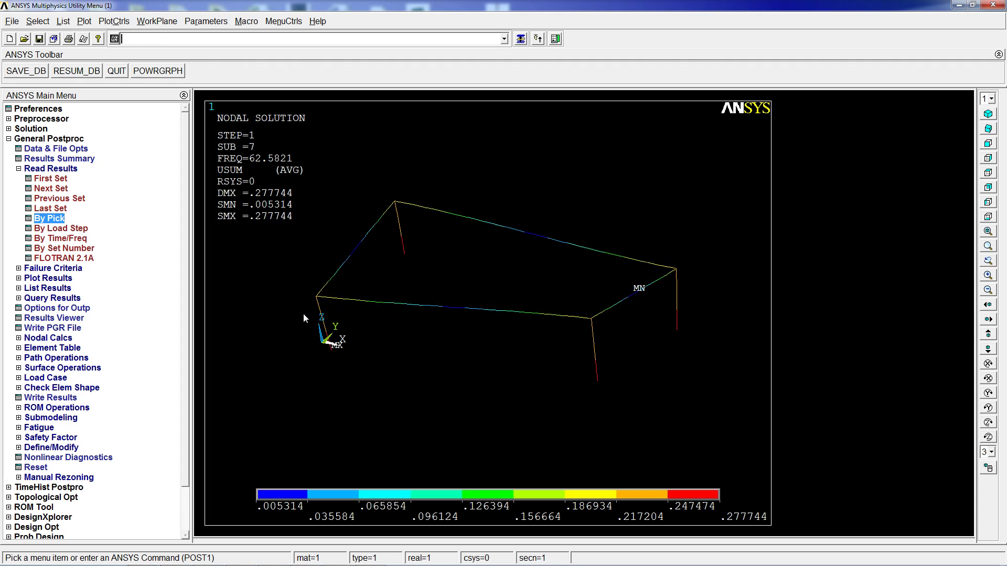
pyautogui.moveTo(585, 334)
pyautogui.keyDown('ctrl'); pyautogui.mouseDown(button='right')
pyautogui.moveTo(448, 349)
pyautogui.moveTo(492, 310)
pyautogui.moveTo(497, 333)
pyautogui.moveTo(508, 300)
pyautogui.moveTo(598, 287)
pyautogui.moveTo(587, 320)
pyautogui.moveTo(528, 312)
pyautogui.moveTo(295, 364)
pyautogui.moveTo(291, 393)
pyautogui.mouseUp(button='right'); pyautogui.keyUp('ctrl')
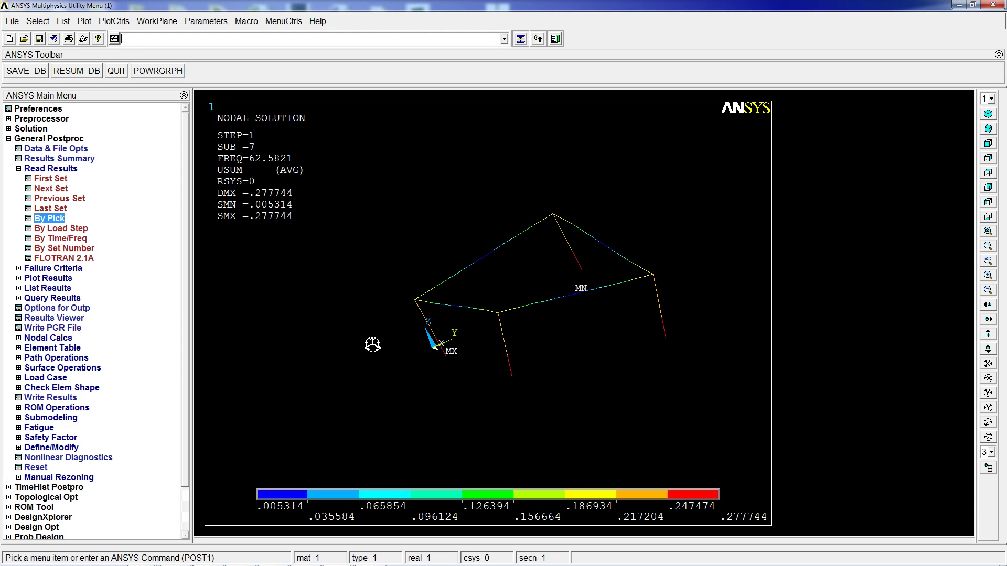
# Run ANMODE,1,1, then set /ESHAPE,0 and replot so the frame shows as line elements
pyautogui.write('anmode,1,1')
pyautogui.press('Return')
pyautogui.write('/e')
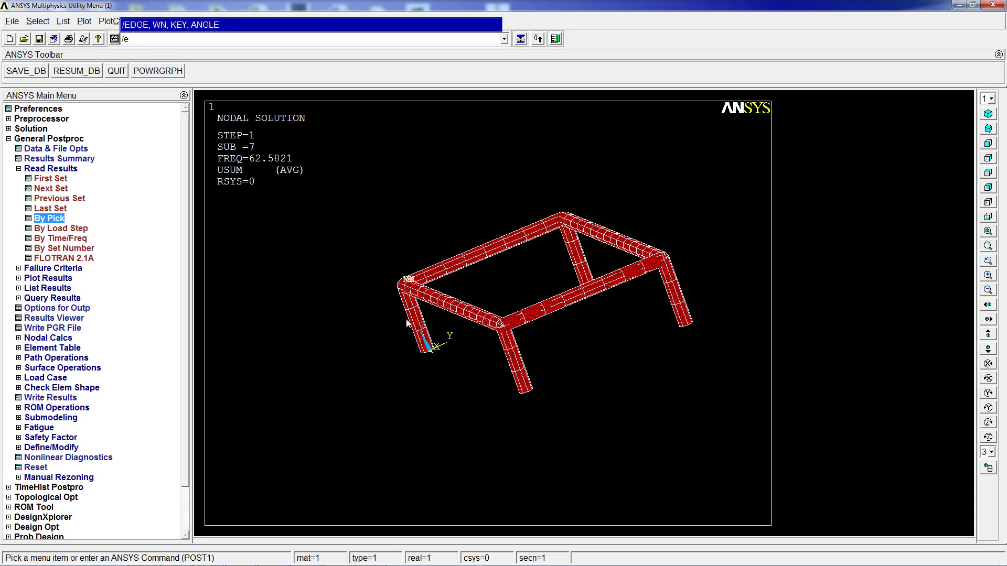
pyautogui.write('shape,1')
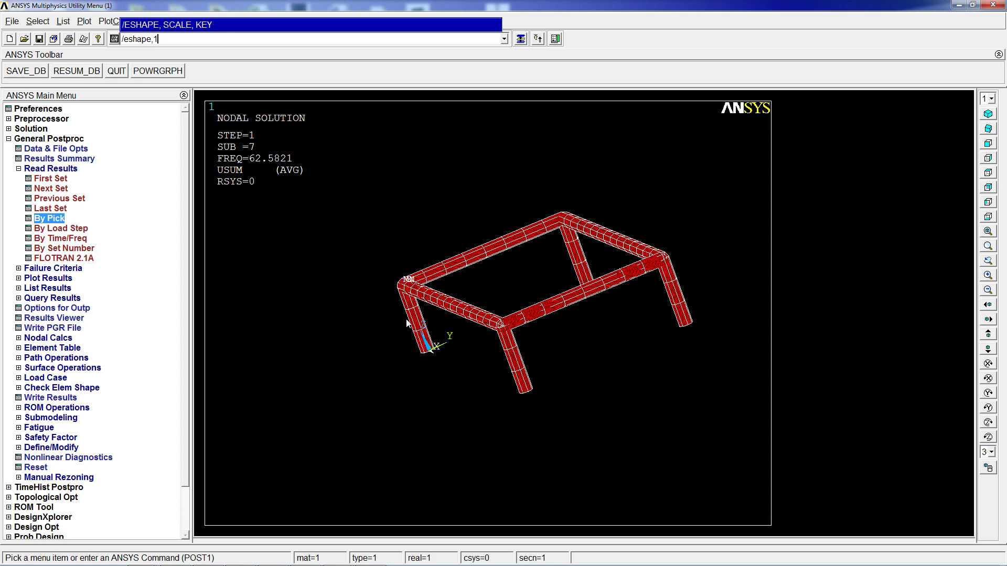
pyautogui.press('BackSpace')
pyautogui.write('0')
pyautogui.press('Return')
pyautogui.write('/replot')
pyautogui.press('Return')
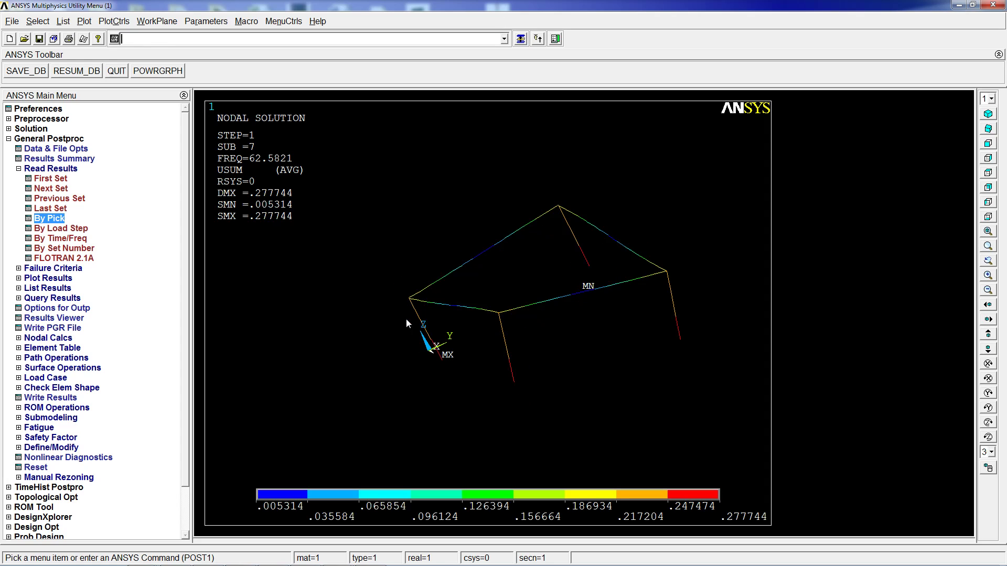
# Rotate mode 7's USUM contour plot to an isometric view of the whole table frame
pyautogui.keyDown('ctrl'); pyautogui.moveTo(553, 369); pyautogui.dragTo(431, 358, button='right'); pyautogui.keyUp('ctrl')
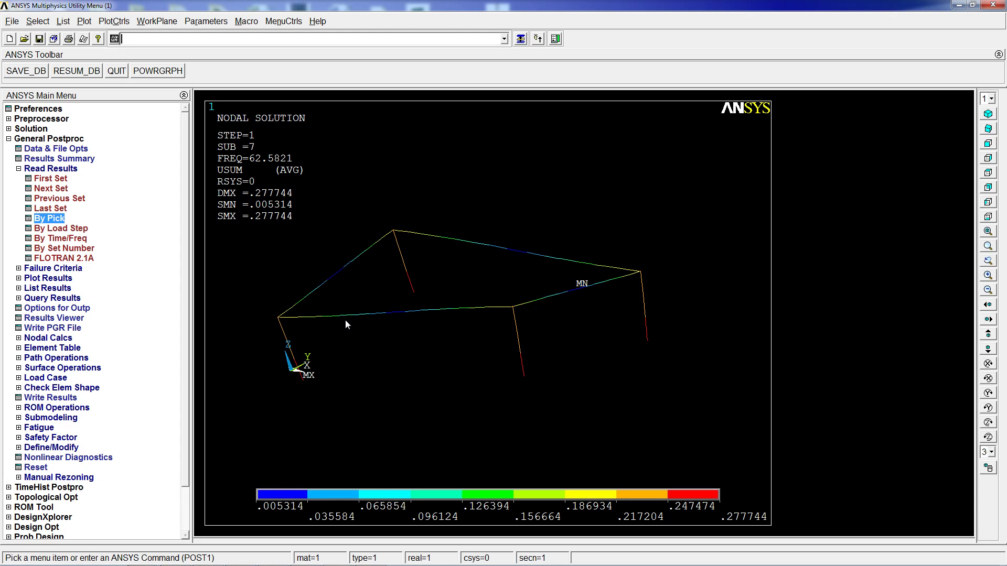
pyautogui.keyDown('ctrl'); pyautogui.moveTo(359, 305); pyautogui.dragTo(402, 335, button='right'); pyautogui.keyUp('ctrl')
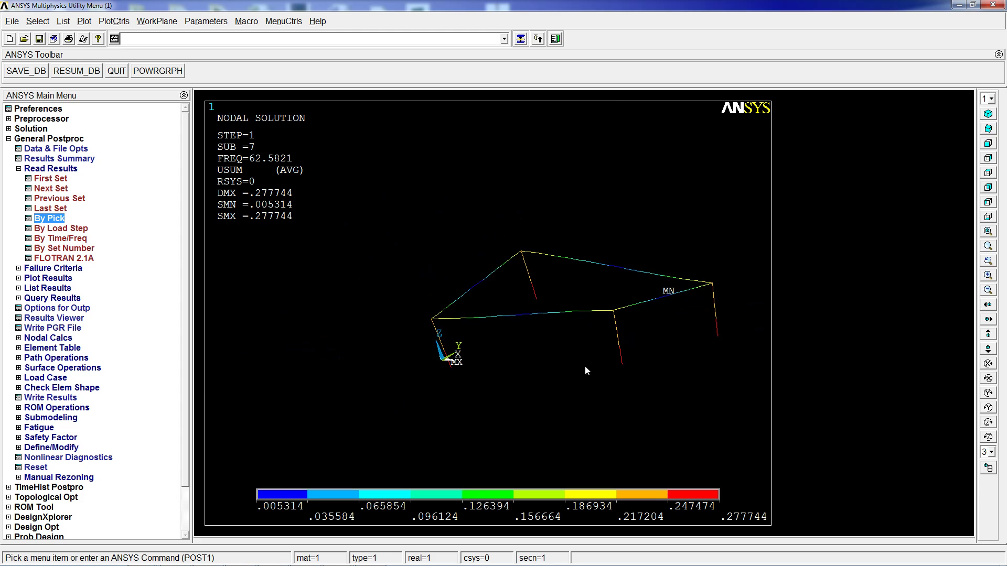
pyautogui.moveTo(558, 395)
pyautogui.keyDown('ctrl'); pyautogui.mouseDown(button='right')
pyautogui.moveTo(576, 370)
pyautogui.moveTo(388, 345)
pyautogui.moveTo(442, 328)
pyautogui.moveTo(497, 341)
pyautogui.moveTo(508, 297)
pyautogui.moveTo(577, 304)
pyautogui.moveTo(577, 321)
pyautogui.moveTo(556, 325)
pyautogui.mouseUp(button='right'); pyautogui.keyUp('ctrl')
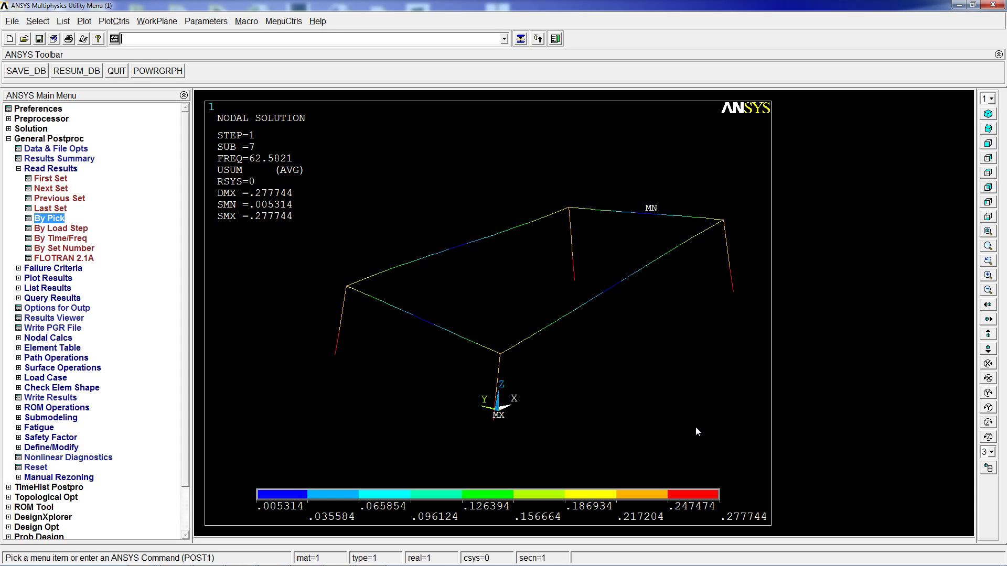
# Animate mode 7 (62.58 Hz) as USUM contours with 50 frames and a 0.2 s delay
pyautogui.click(121, 22)
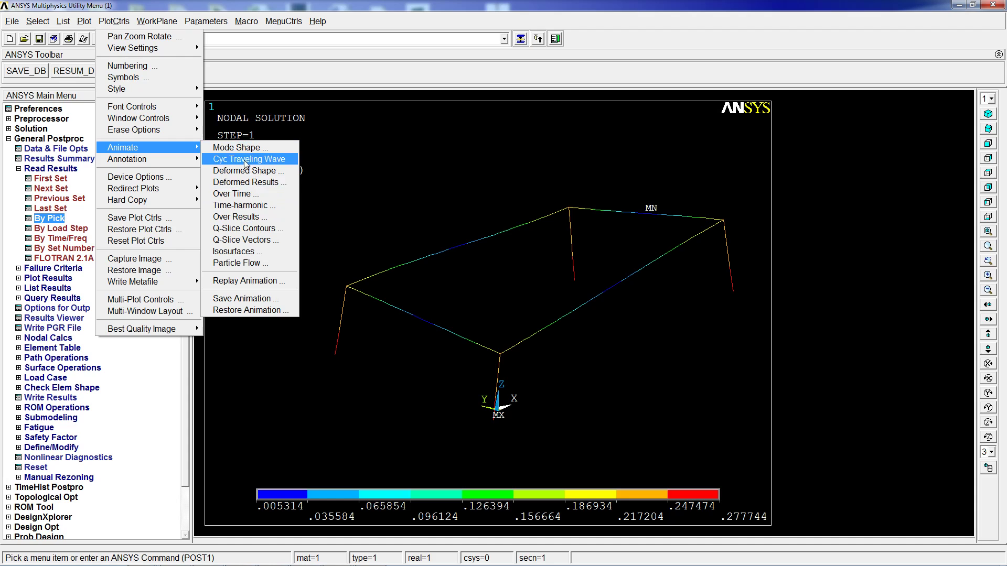
pyautogui.click(247, 148)
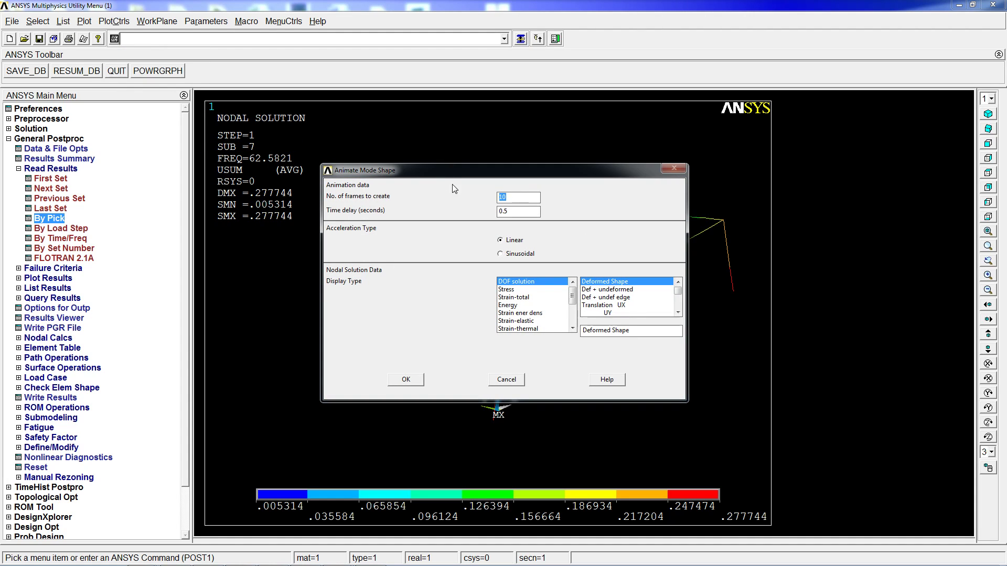
pyautogui.write('50')
pyautogui.click(679, 312)
pyautogui.click(678, 312)
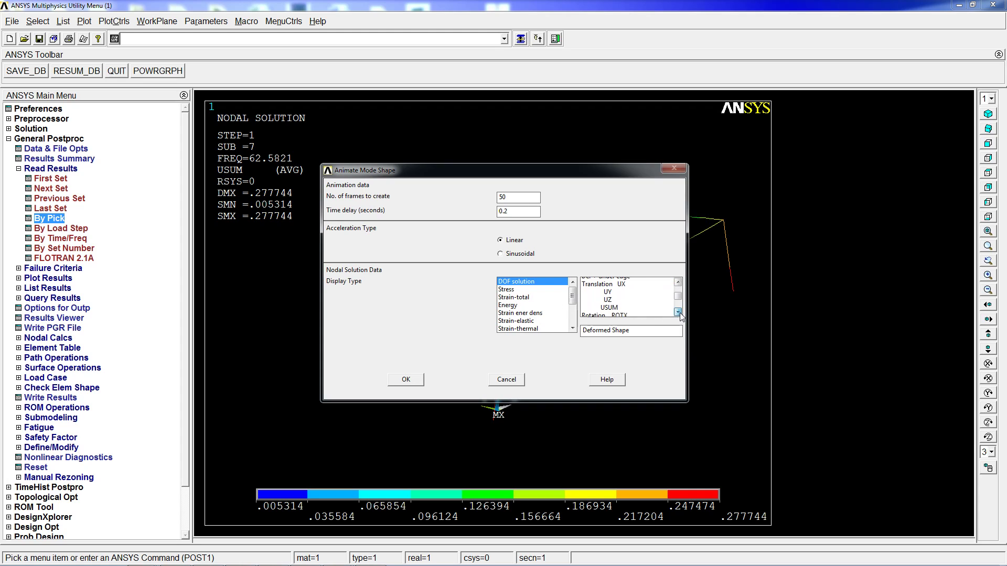
pyautogui.click(608, 305)
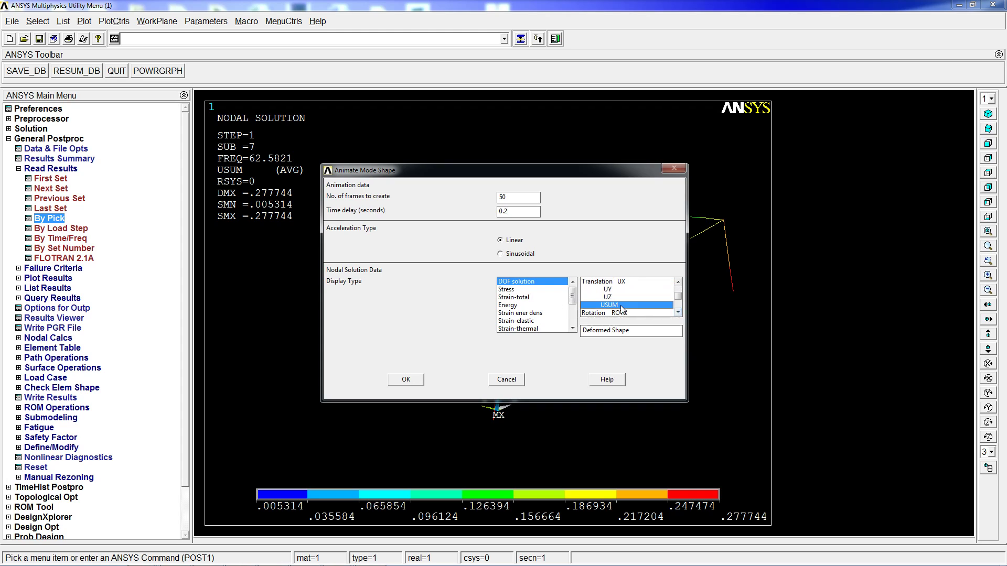
pyautogui.click(404, 379)
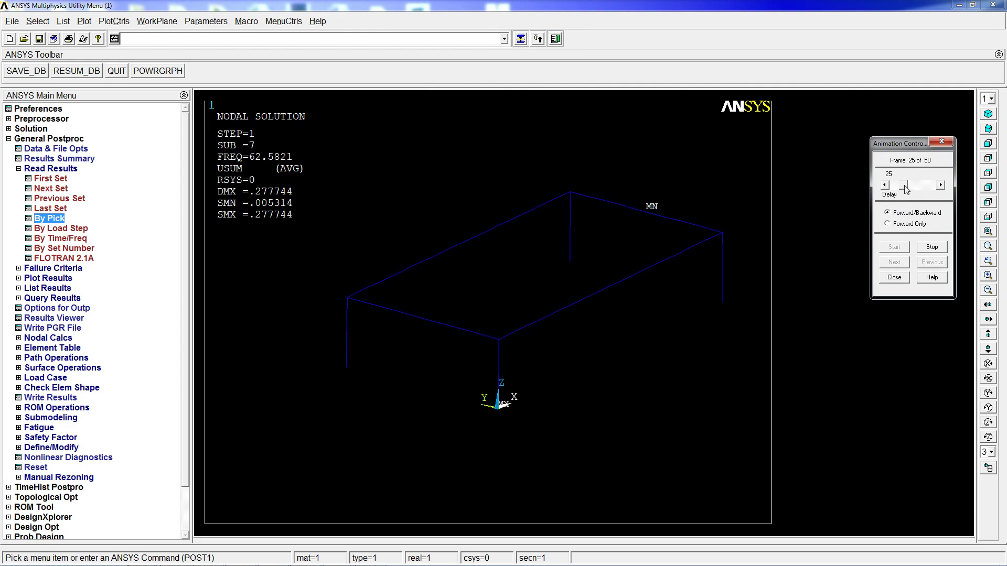
# Shorten the animation delay, close the animation, and rotate the static plot near-front
pyautogui.moveTo(907, 189); pyautogui.dragTo(900, 190)
pyautogui.click(895, 278)
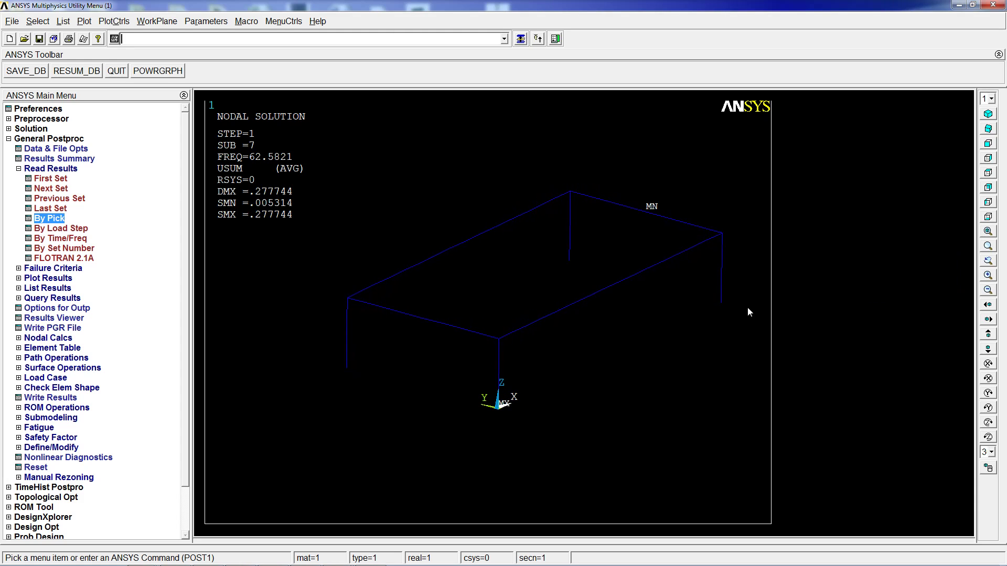
pyautogui.moveTo(603, 321)
pyautogui.keyDown('ctrl'); pyautogui.mouseDown(button='right')
pyautogui.moveTo(540, 277)
pyautogui.moveTo(533, 308)
pyautogui.moveTo(544, 307)
pyautogui.moveTo(500, 315)
pyautogui.mouseUp(button='right'); pyautogui.keyUp('ctrl')
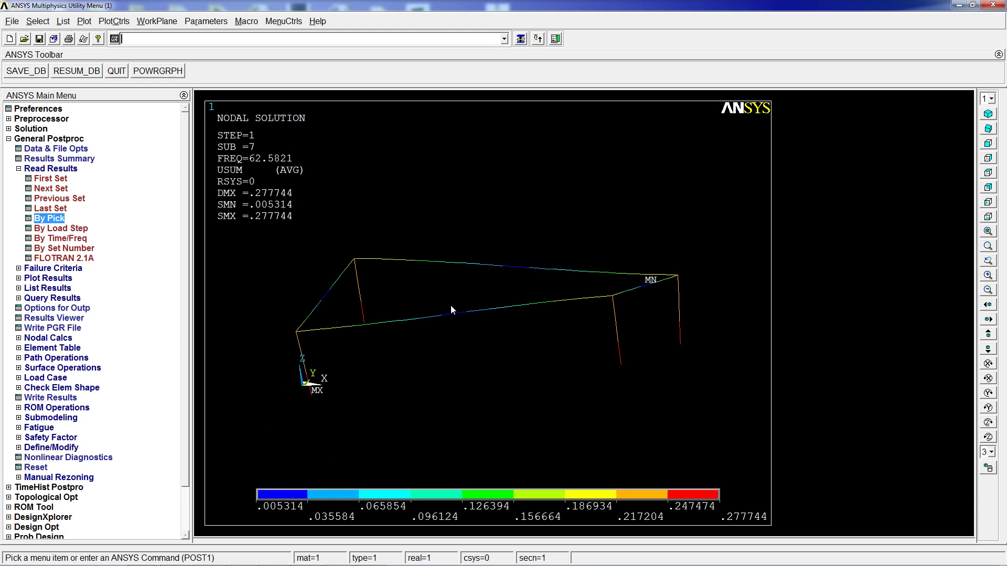
# Load the next result set, the 81.55 Hz mode, and rotate it into view
pyautogui.moveTo(394, 359)
pyautogui.keyDown('ctrl'); pyautogui.mouseDown(button='right')
pyautogui.moveTo(454, 296)
pyautogui.moveTo(577, 330)
pyautogui.mouseUp(button='right'); pyautogui.keyUp('ctrl')
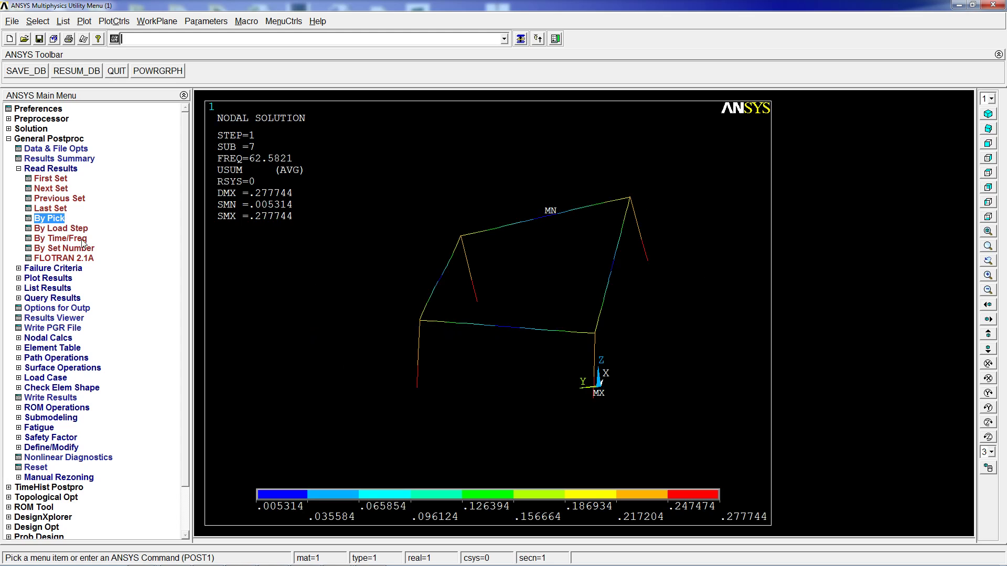
pyautogui.click(53, 189)
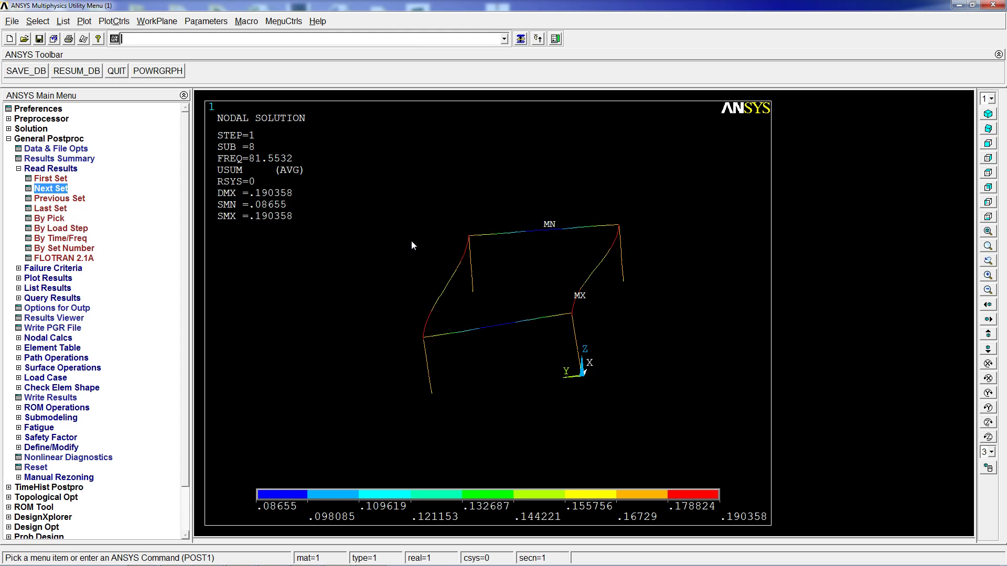
pyautogui.moveTo(466, 279)
pyautogui.keyDown('ctrl'); pyautogui.mouseDown(button='right')
pyautogui.moveTo(483, 257)
pyautogui.moveTo(508, 257)
pyautogui.moveTo(445, 262)
pyautogui.moveTo(419, 291)
pyautogui.mouseUp(button='right'); pyautogui.keyUp('ctrl')
# Animate the 81.55 Hz mode as USUM contours and shorten the frame delay to 8
pyautogui.click(114, 21)
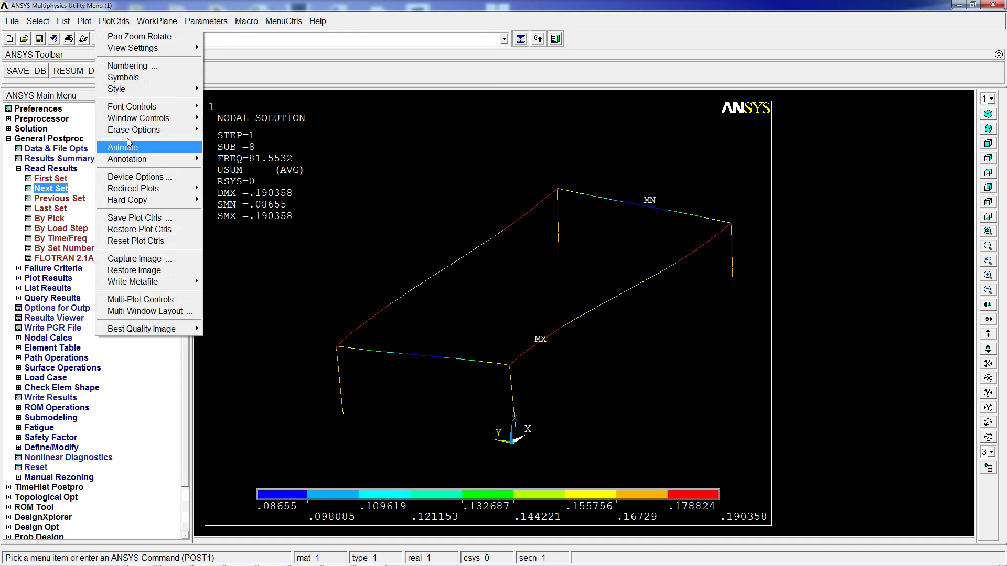
pyautogui.moveTo(127, 148)
pyautogui.click(241, 148)
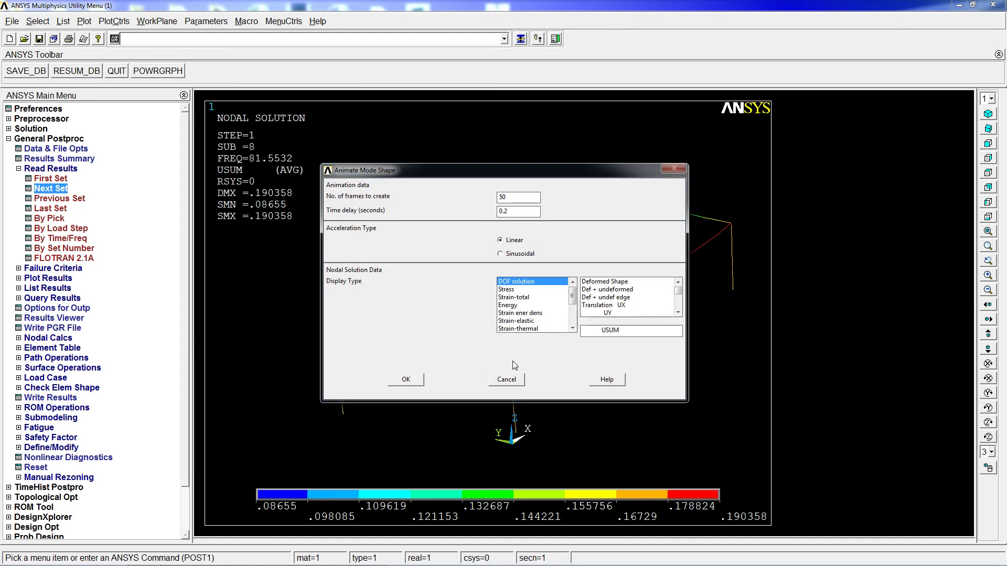
pyautogui.click(406, 380)
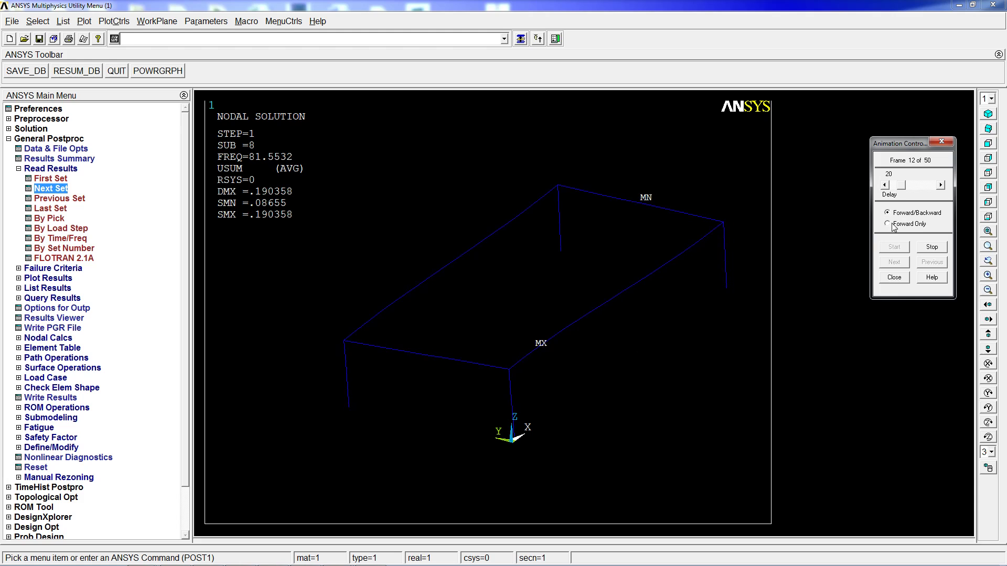
pyautogui.moveTo(901, 187); pyautogui.dragTo(897, 187)
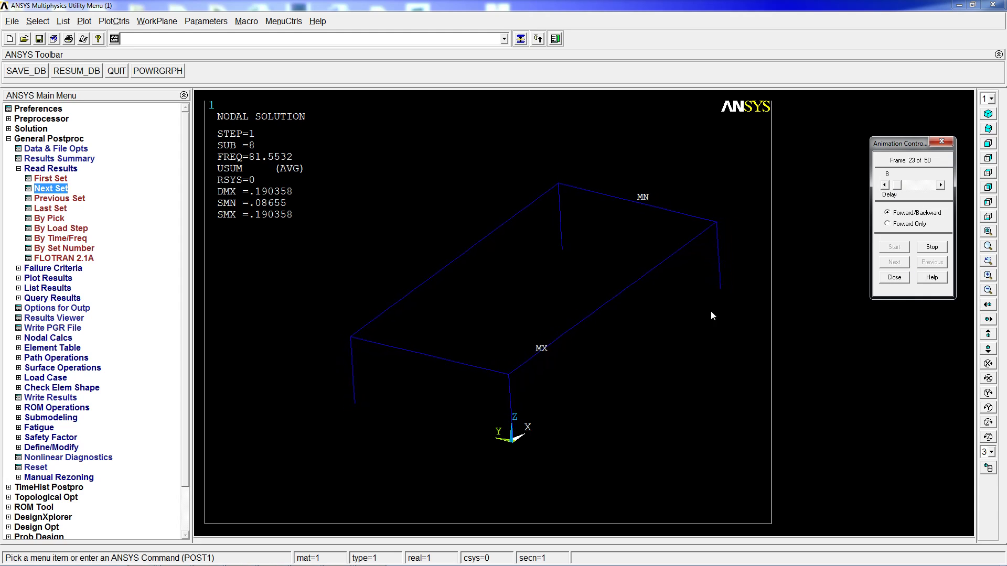
# Close the animation controls and rotate the 97.88 Hz mode shape to a near-front view
pyautogui.click(894, 277)
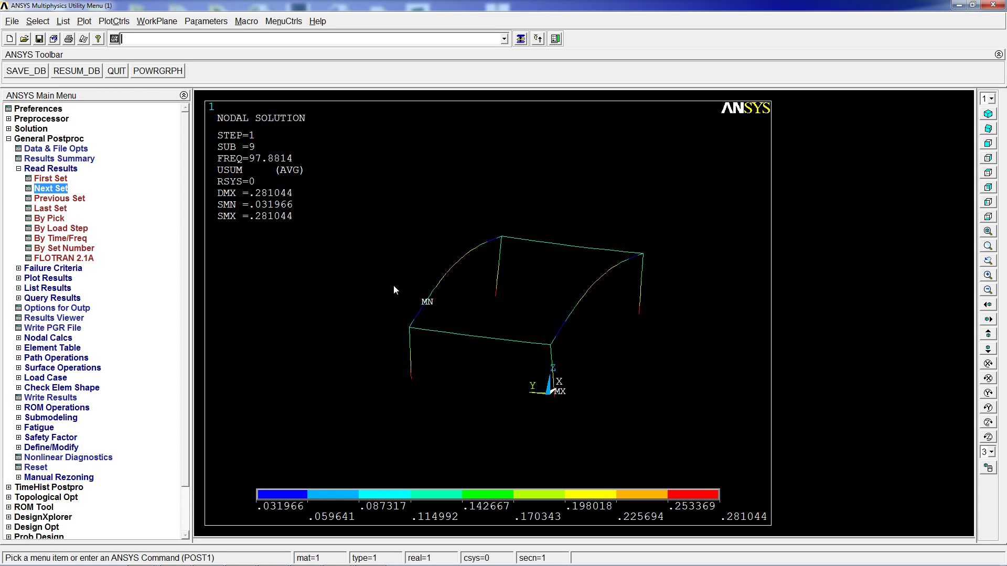
pyautogui.keyDown('ctrl'); pyautogui.moveTo(475, 328); pyautogui.dragTo(433, 292, button='right'); pyautogui.keyUp('ctrl')
pyautogui.keyDown('ctrl'); pyautogui.moveTo(422, 256); pyautogui.dragTo(471, 289, button='right'); pyautogui.keyUp('ctrl')
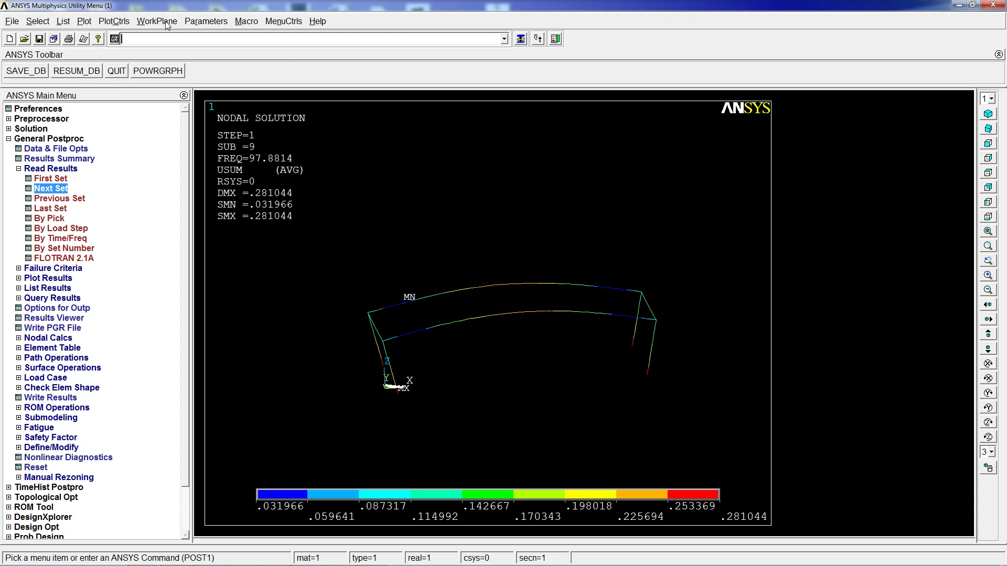
# Animate mode 9's USUM contours with a shorter frame delay, then close the animation controls
pyautogui.click(83, 21)
pyautogui.click(114, 21)
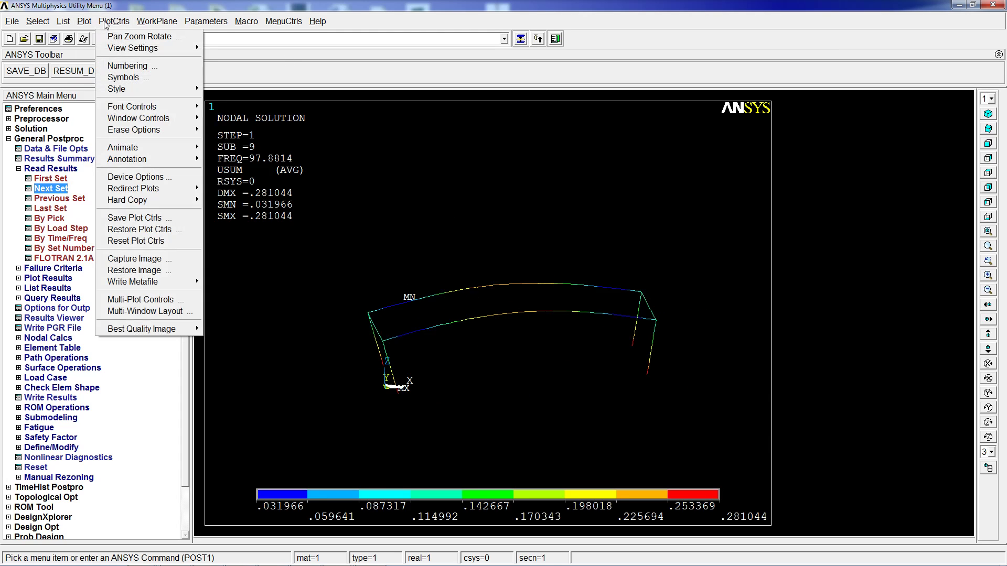
pyautogui.moveTo(126, 148)
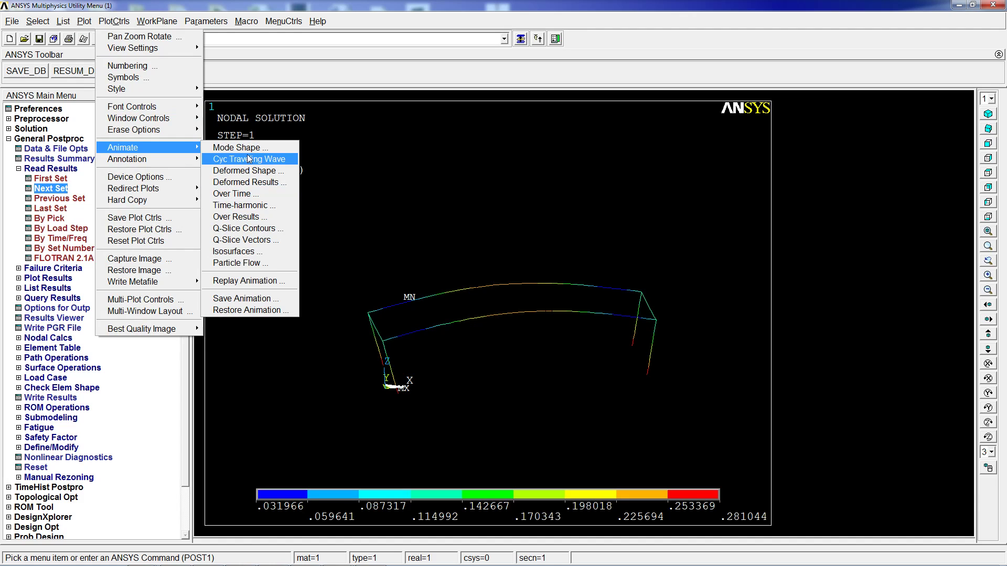
pyautogui.click(253, 148)
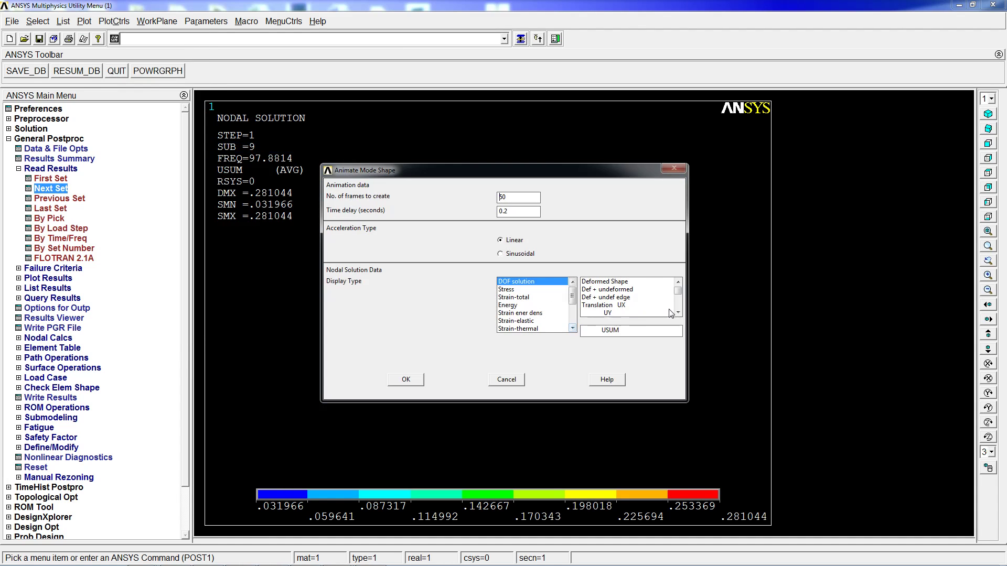
pyautogui.click(416, 376)
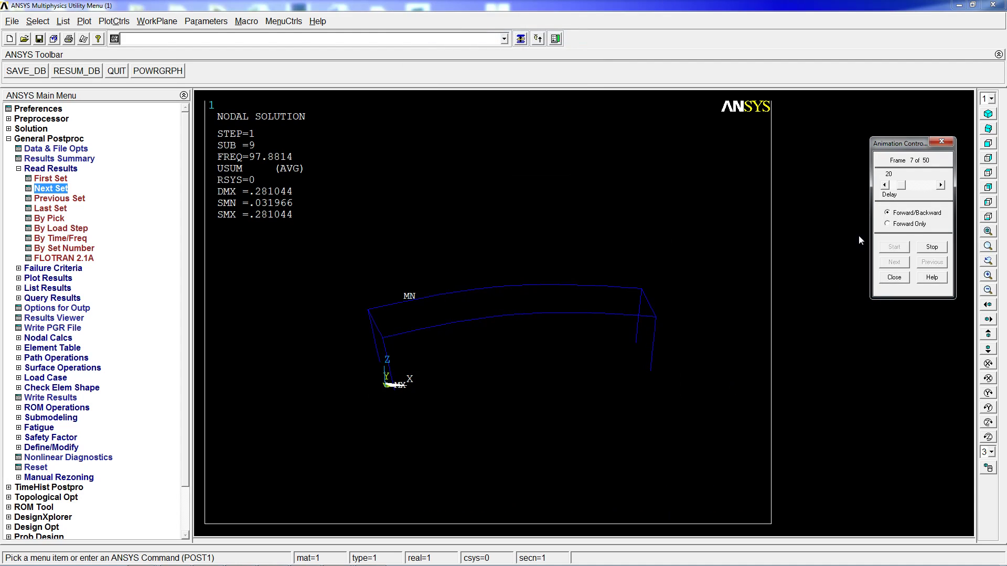
pyautogui.moveTo(902, 189); pyautogui.dragTo(896, 193)
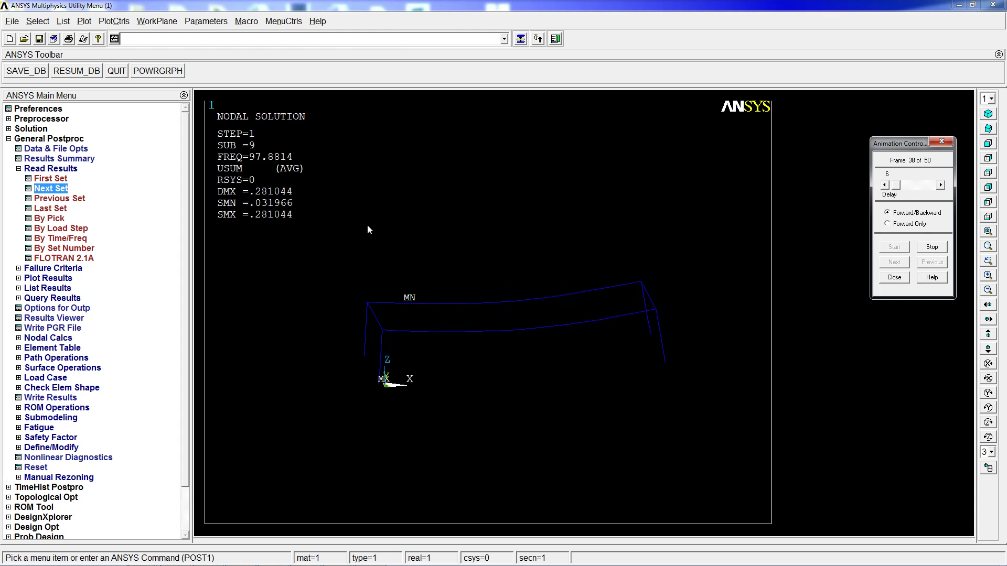
pyautogui.click(895, 278)
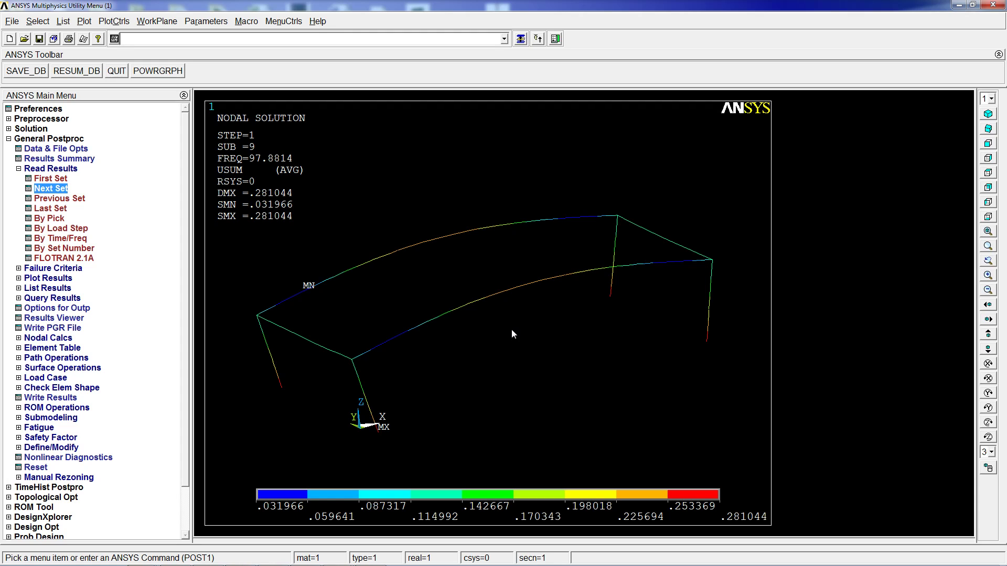
# Zoom out, recentre and rotate the 97.88 Hz contour plot to an isometric view
pyautogui.keyDown('ctrl'); pyautogui.moveTo(530, 321); pyautogui.dragTo(498, 284, button='middle'); pyautogui.keyUp('ctrl')
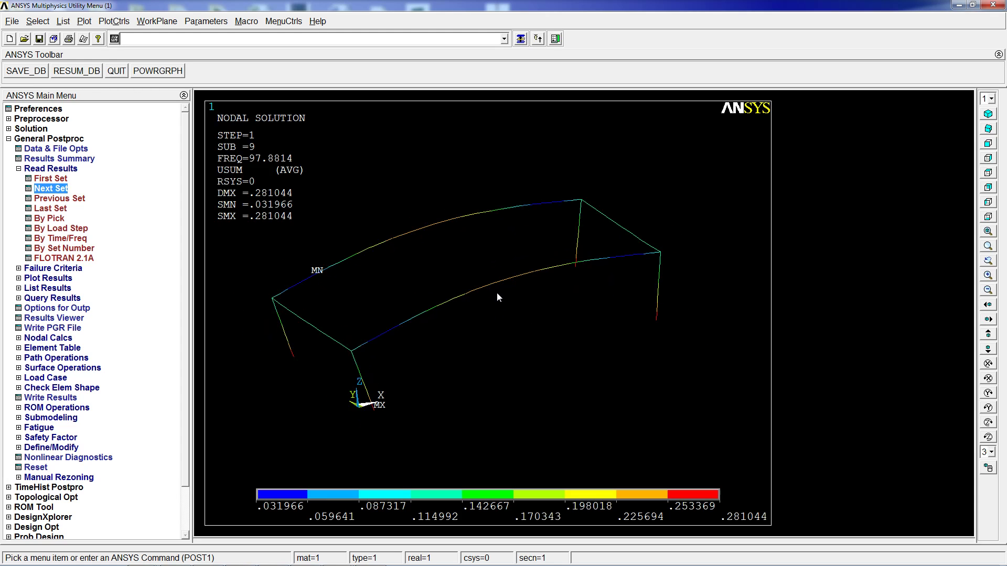
pyautogui.keyDown('ctrl'); pyautogui.moveTo(440, 297); pyautogui.dragTo(505, 311, button='right'); pyautogui.keyUp('ctrl')
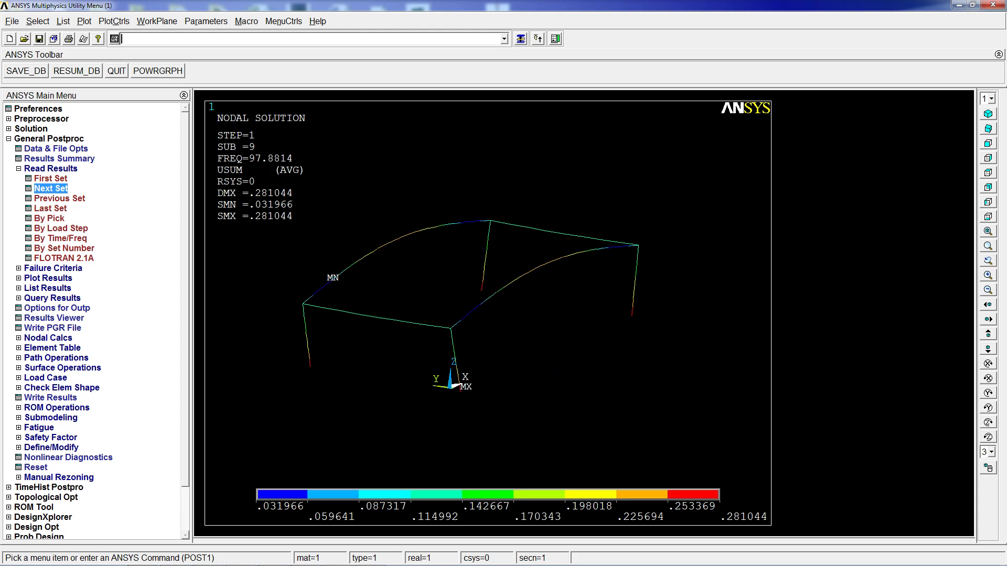